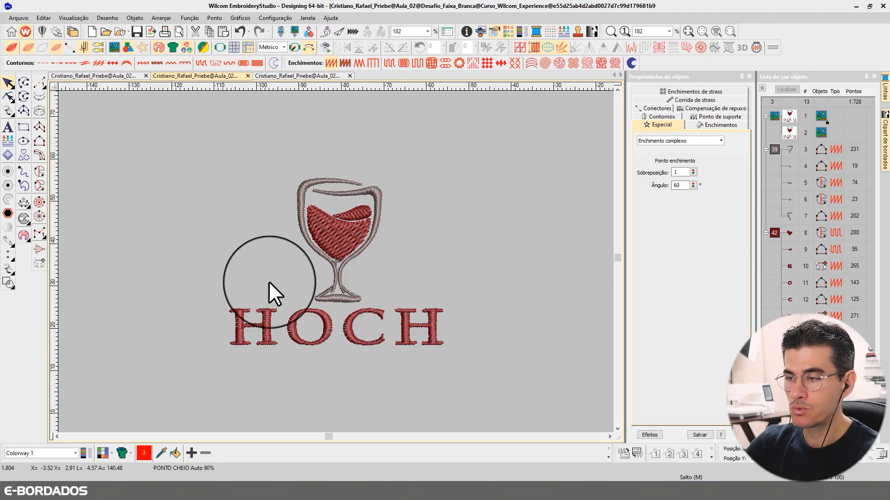
- Measure the height of the small upper wine wave inside the glass in the plain stitch view
key("b")
left_click_drag(190, 137, 482, 369)
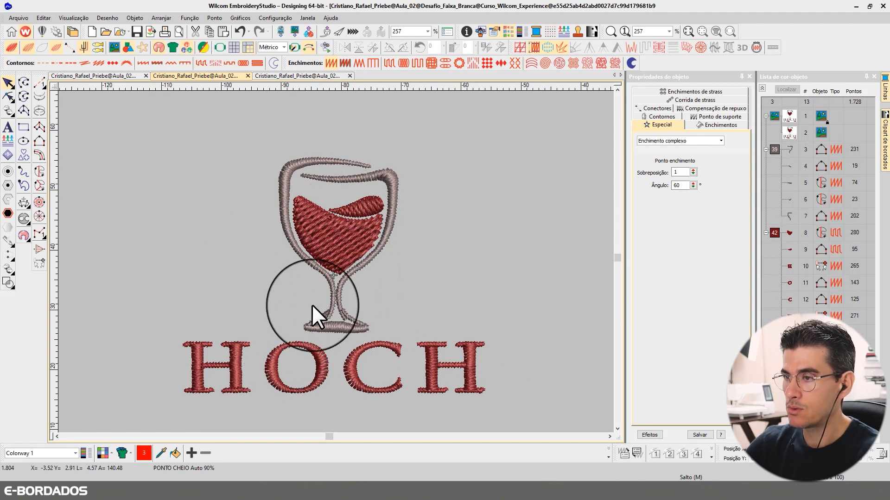
key("b")
left_click_drag(248, 136, 425, 348)
key("t")
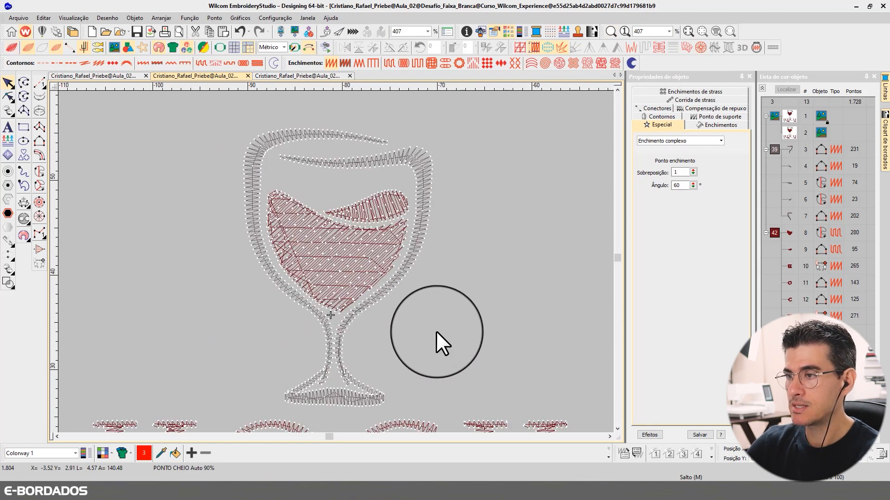
left_click(376, 206)
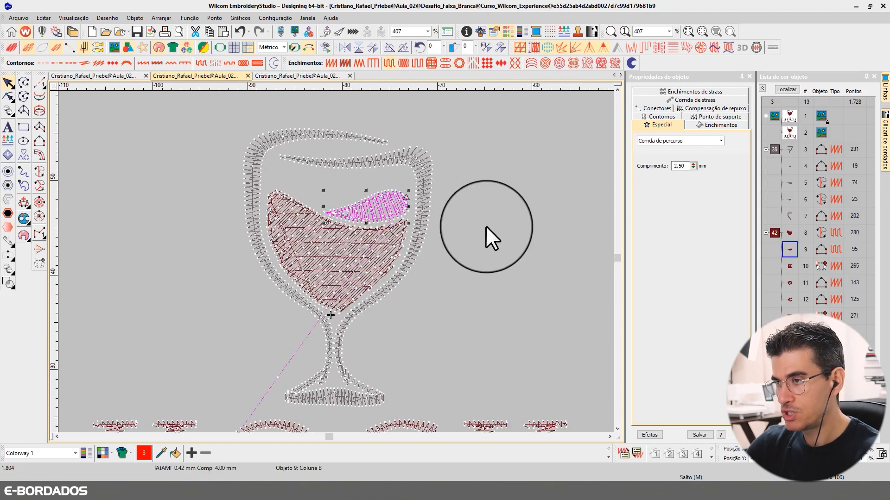
key("m")
left_click(377, 195)
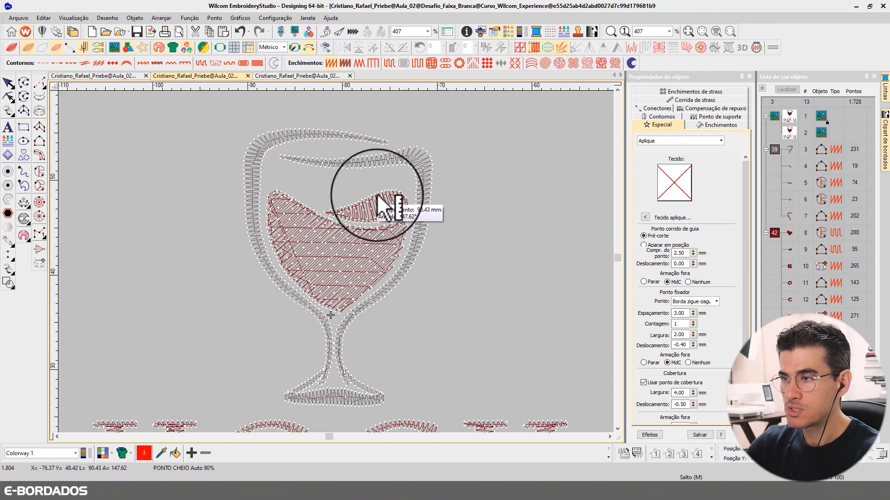
left_click(383, 219)
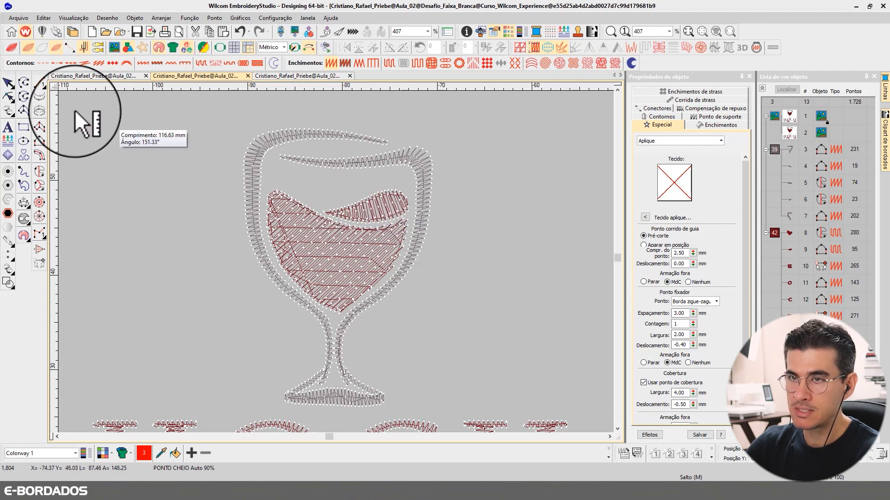
left_click(8, 83)
- Change the fill of the small upper wine wave to satin stitch (Ponto cheio) and check it in the realistic view
key("t")
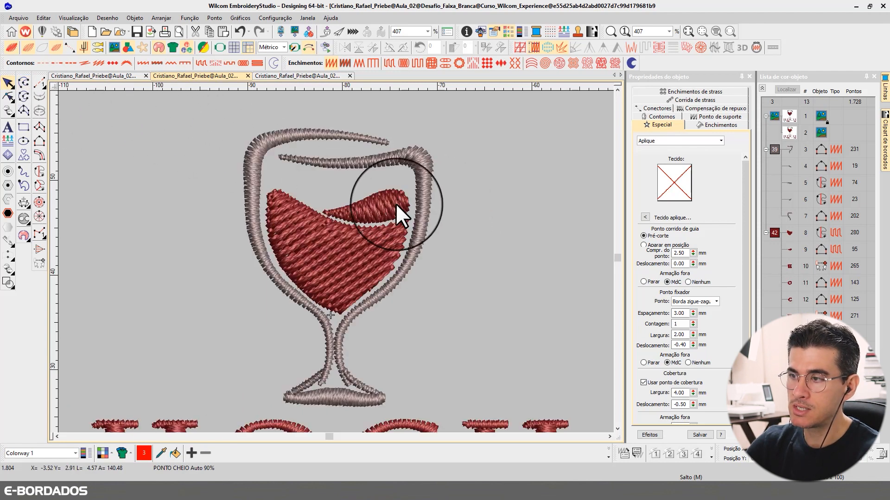
left_click(389, 198)
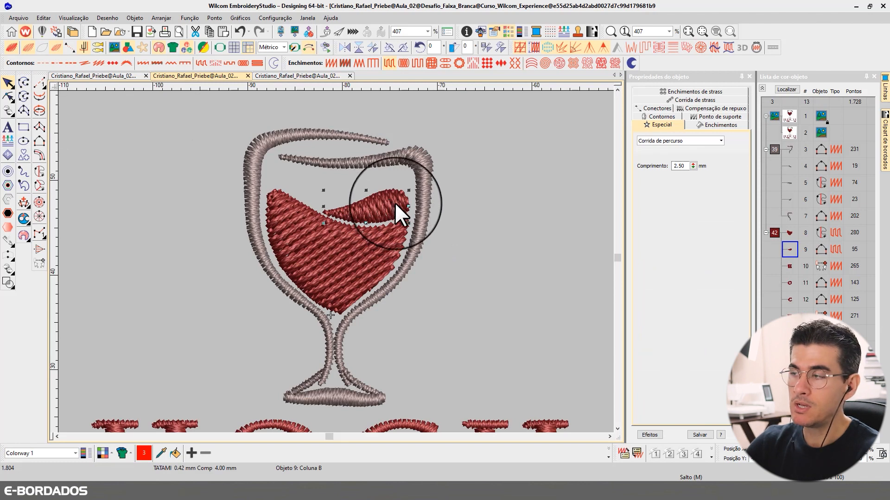
key("t")
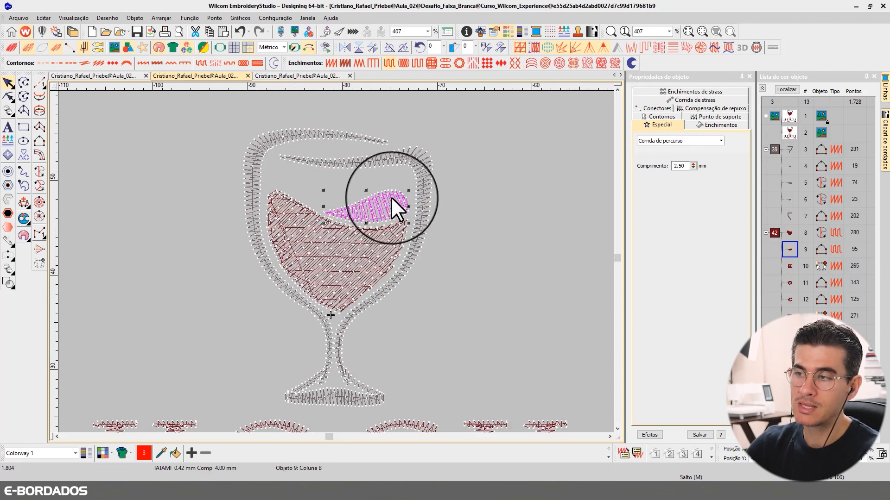
key("t")
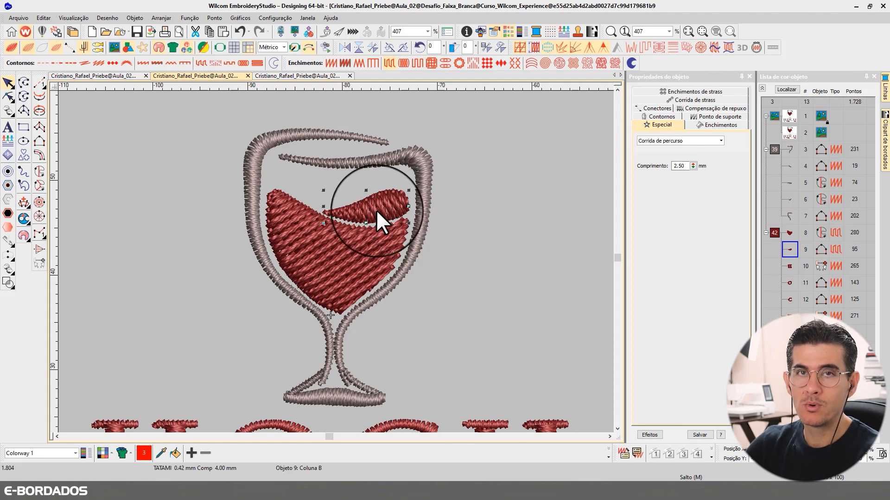
key("t")
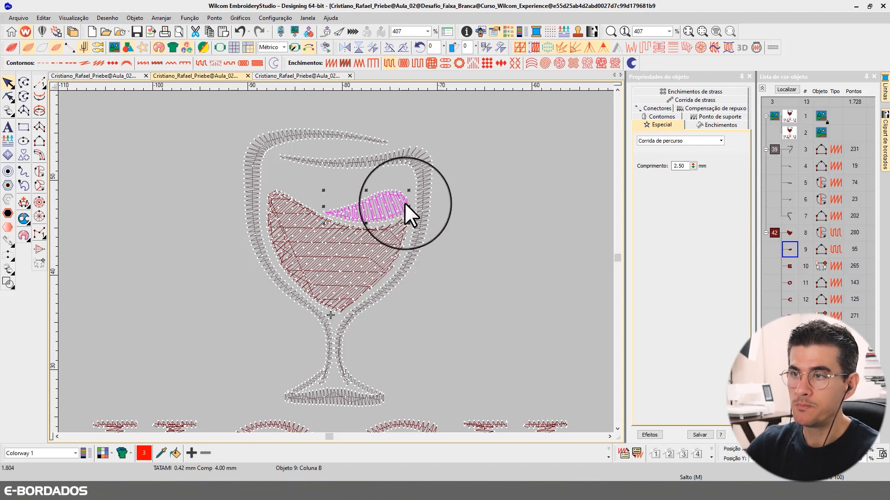
left_click(332, 64)
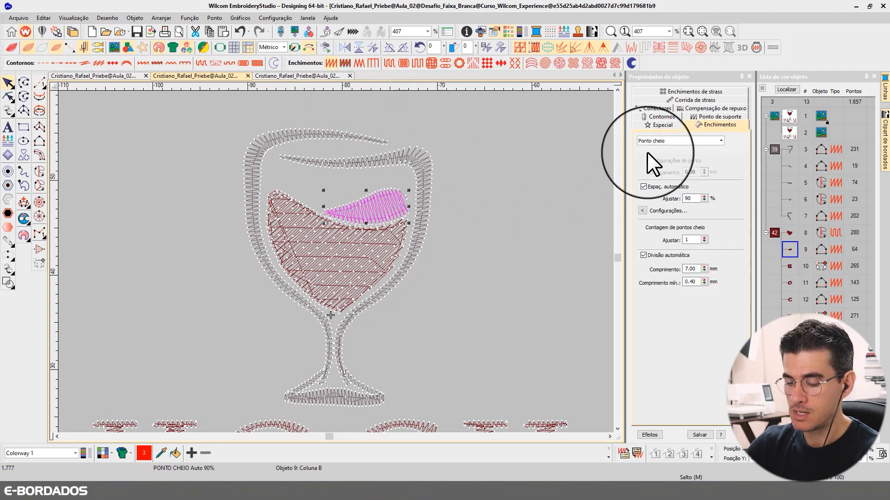
key("t")
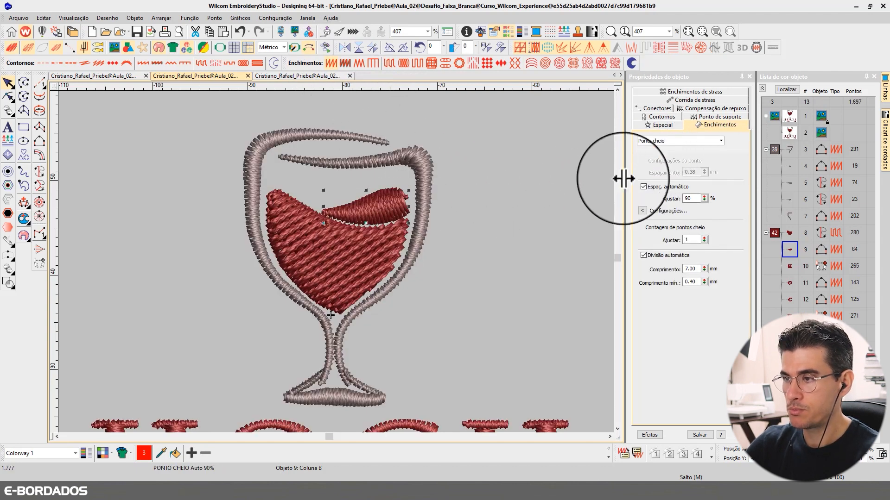
- Turn off pull compensation (Compensação de repuxo) for the upper wine wave and compare both stitch views
left_click(704, 110)
left_click(663, 143)
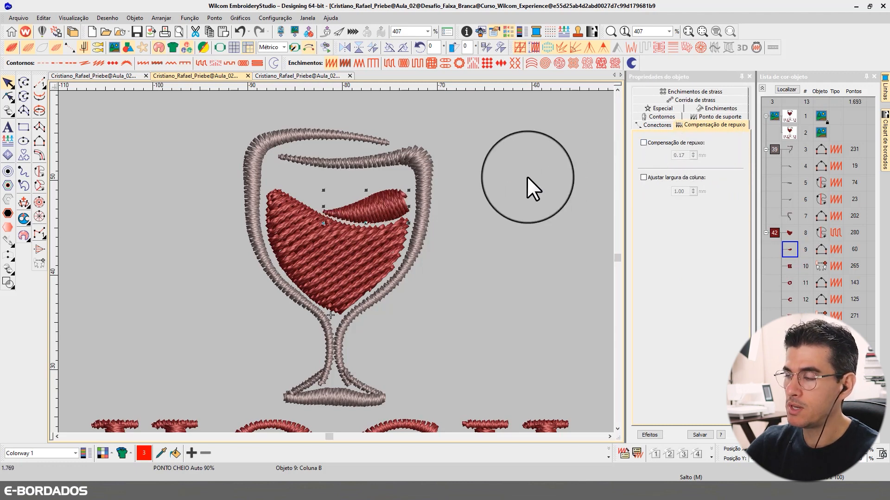
key("t")
key("t")
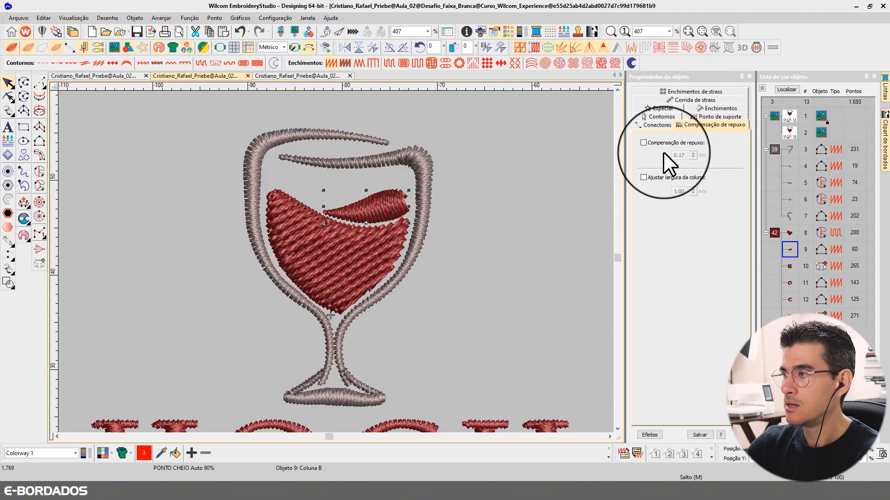
- Disable automatic spacing for the upper wave's satin fill and set its stitch spacing to 0.55 mm
left_click(704, 111)
left_click(686, 183)
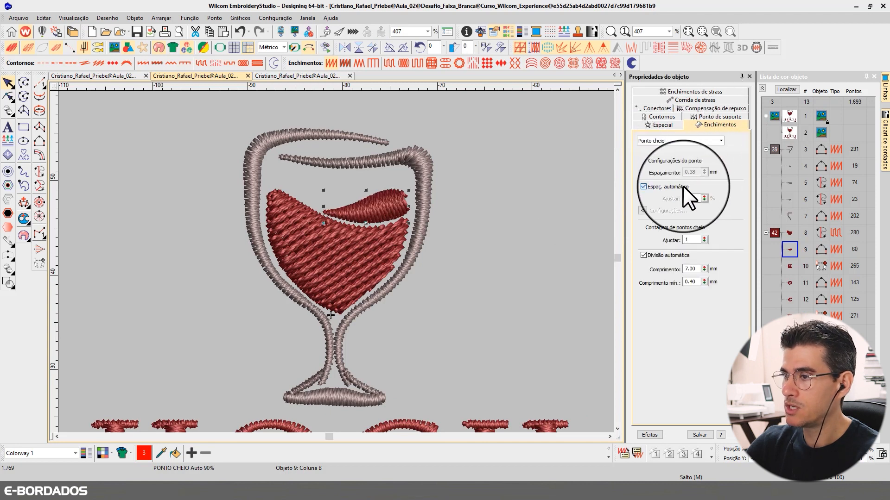
left_click_drag(687, 172, 711, 177)
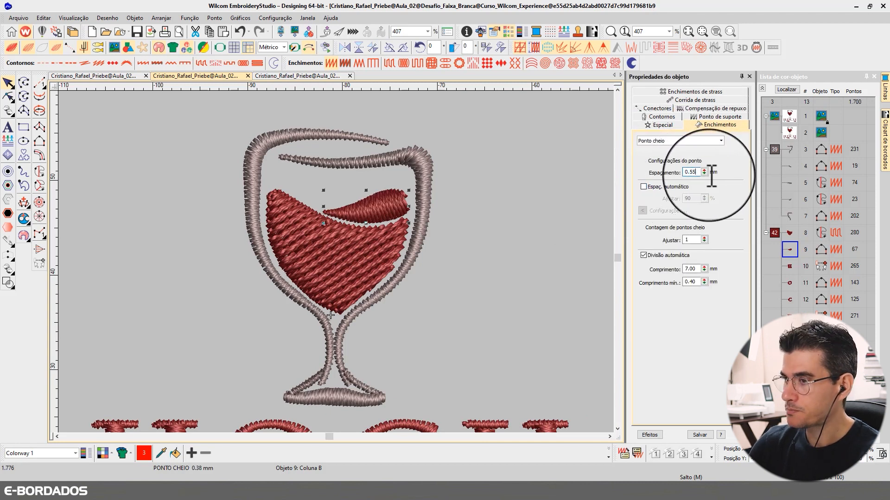
type("55")
key("Return")
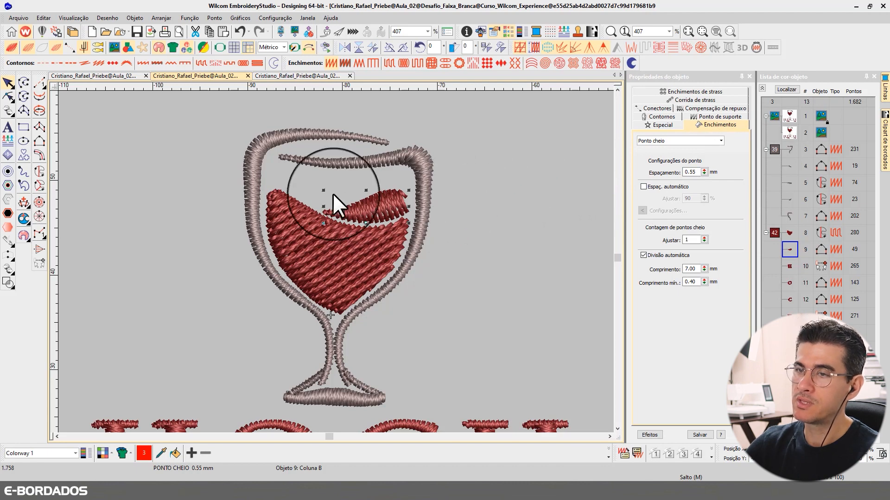
- Reshape the right end of the upper wine wave by repositioning its end control points and outline nodes
left_click(8, 96)
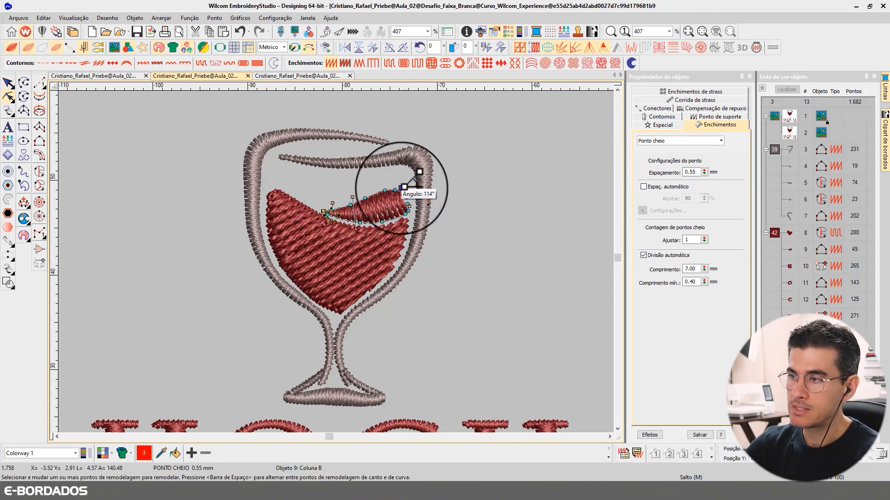
left_click_drag(404, 187, 408, 219)
left_click(456, 261)
scroll(414, 217, "up", 5)
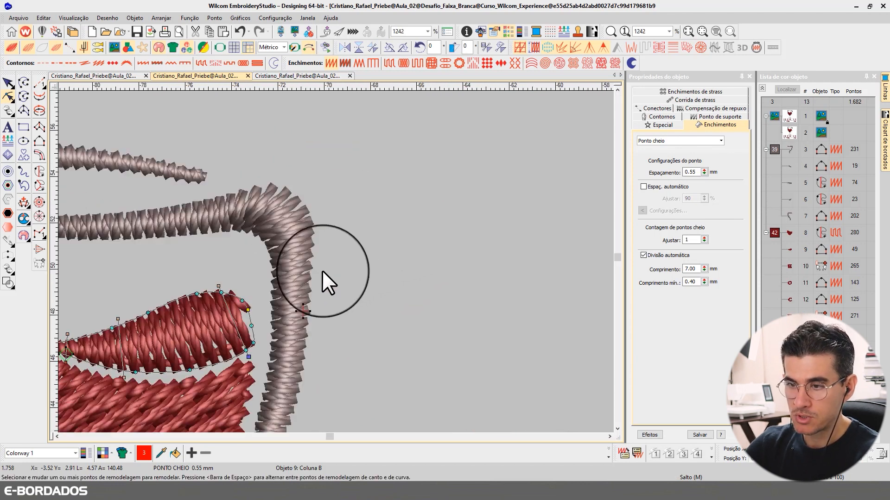
scroll(328, 266, "up", 2)
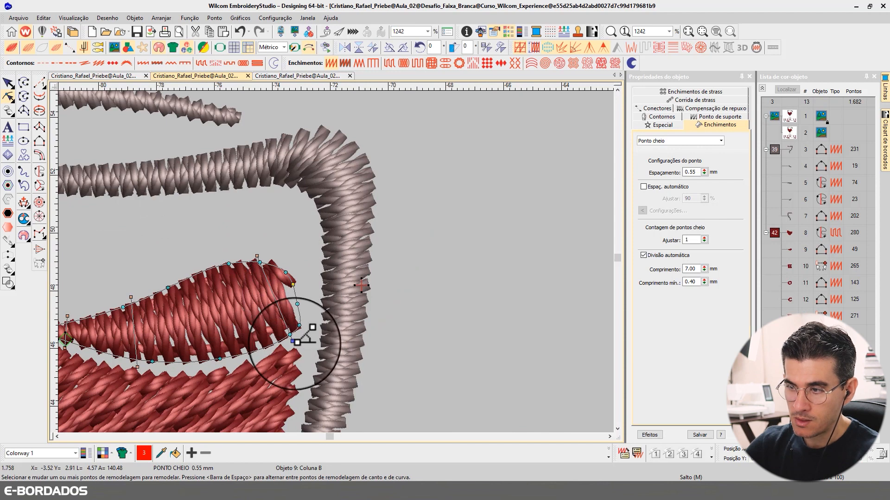
left_click_drag(293, 341, 301, 304)
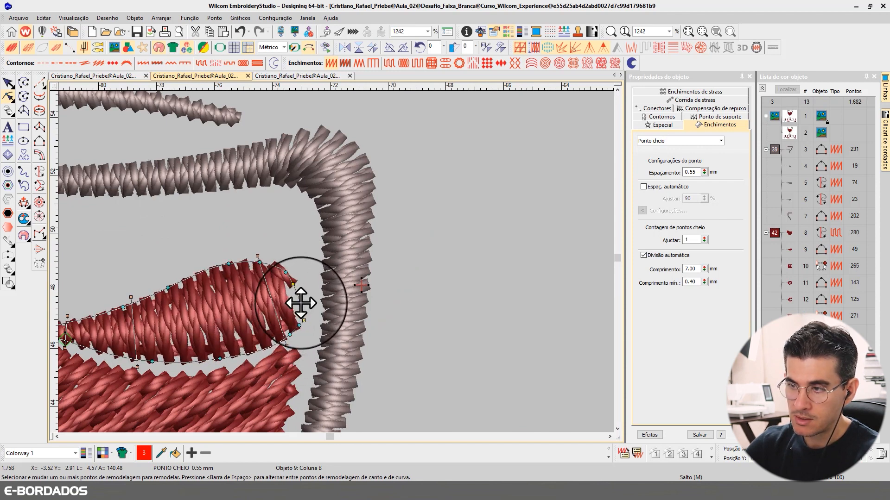
left_click_drag(286, 271, 294, 280)
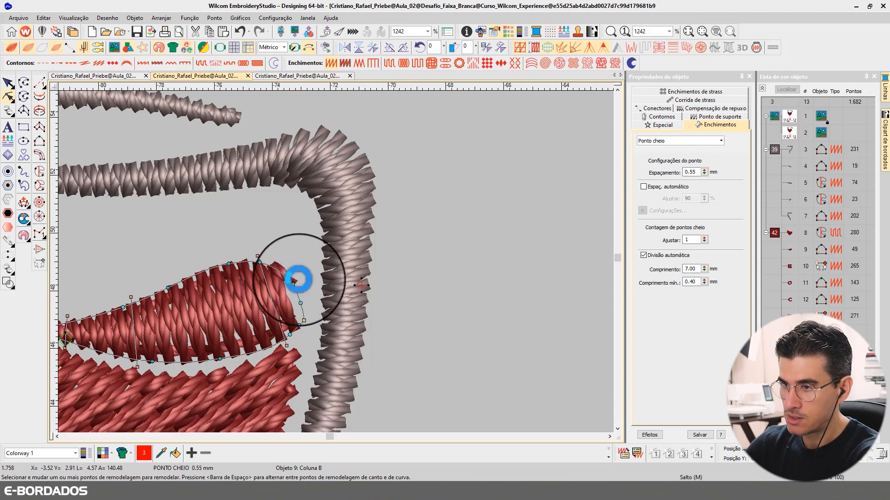
- Convert the upper wine wave to a complex curve (Curva complexa), accepting the default stitch angle prompts
left_click(9, 82)
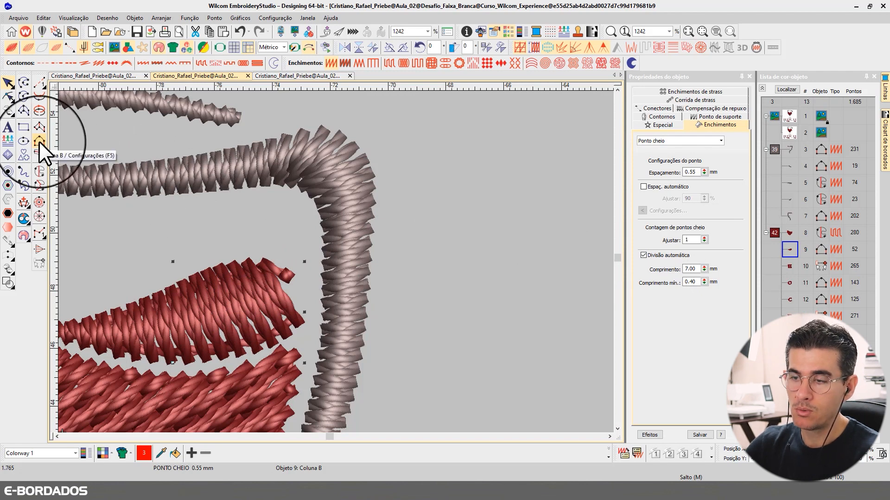
right_click(203, 303)
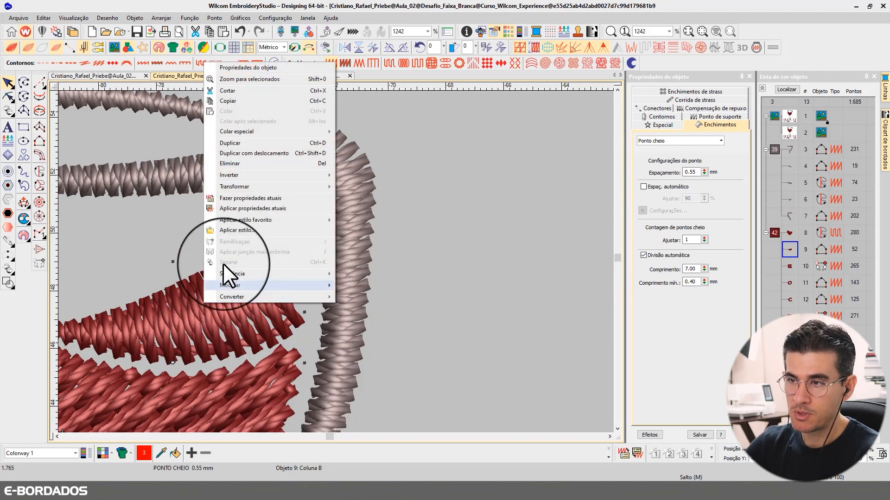
mouse_move(250, 296)
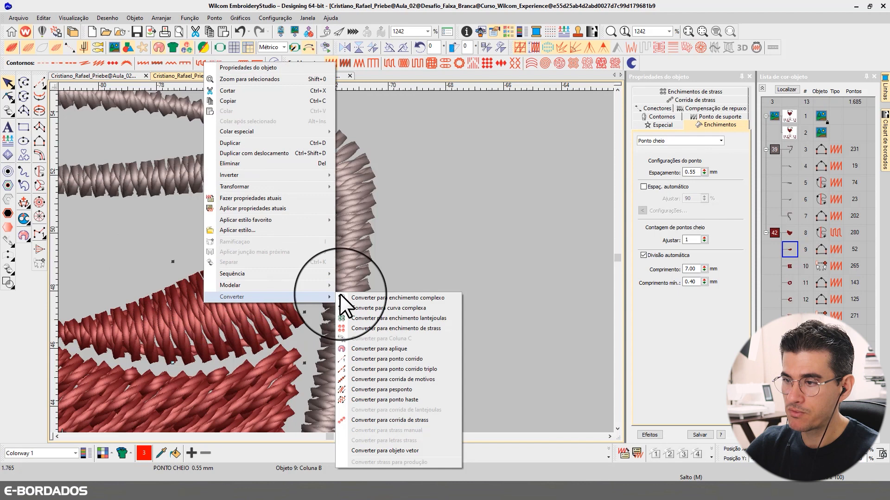
left_click(387, 309)
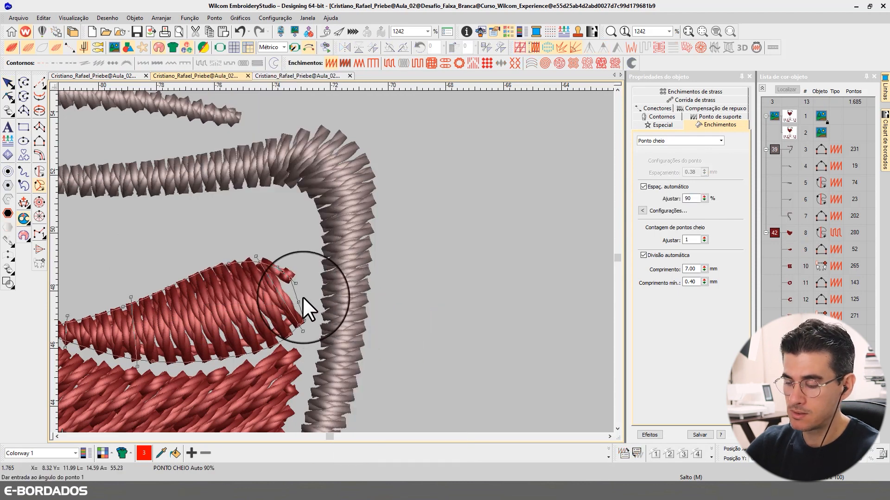
key("Return")
key("Return")
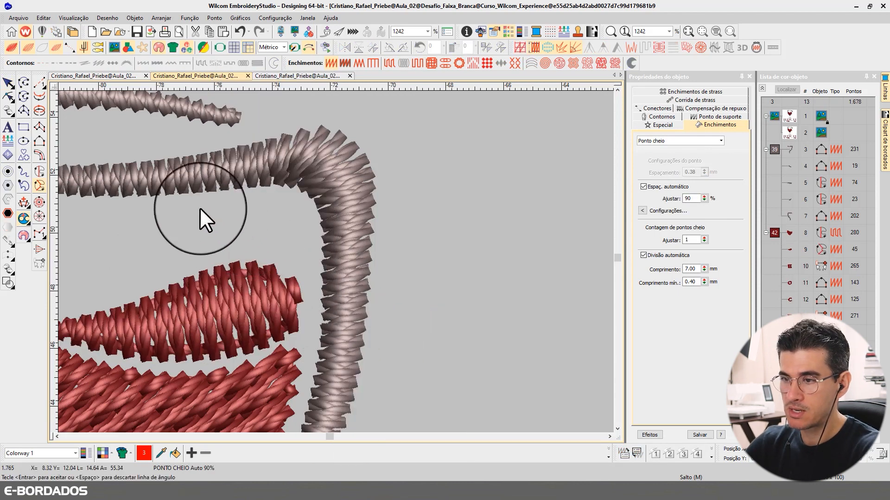
- Adjust the stitch-angle handles at the right tip of the converted wave so they extend past its outline
left_click(8, 96)
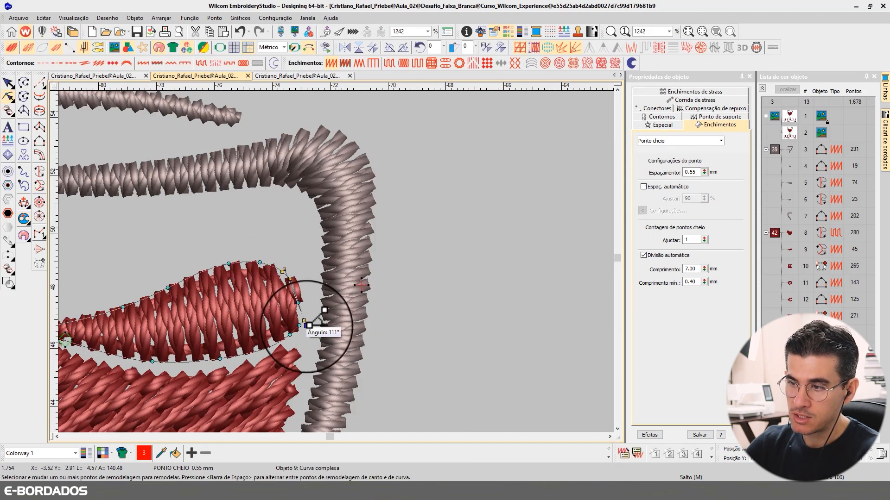
left_click_drag(306, 326, 301, 333)
left_click_drag(284, 270, 274, 256)
left_click(7, 83)
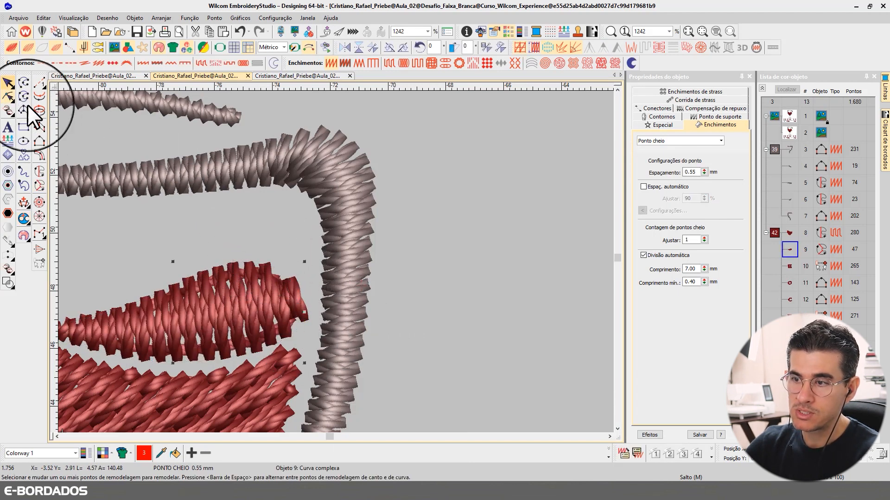
- Refine the wave's right tip by moving the stitch end point to its upper edge and fine-tuning the nearby angle handles
scroll(170, 290, "down", 1)
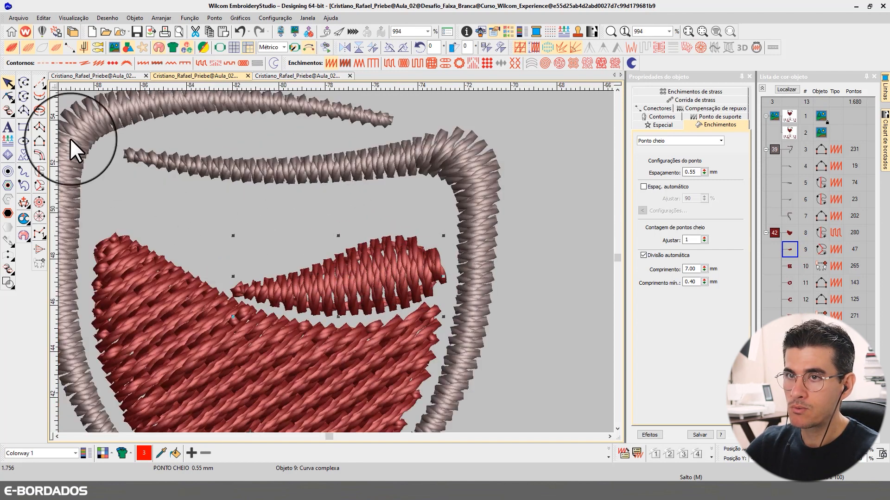
left_click(8, 96)
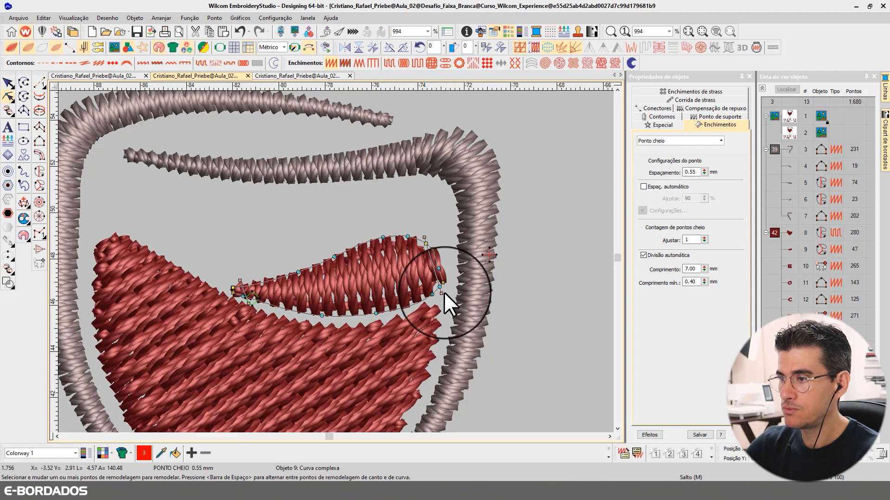
left_click_drag(444, 291, 431, 244)
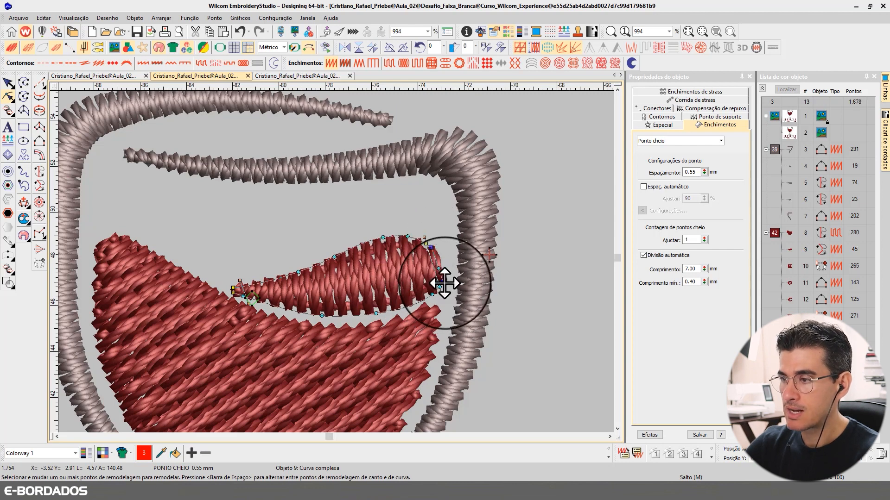
left_click_drag(445, 284, 441, 285)
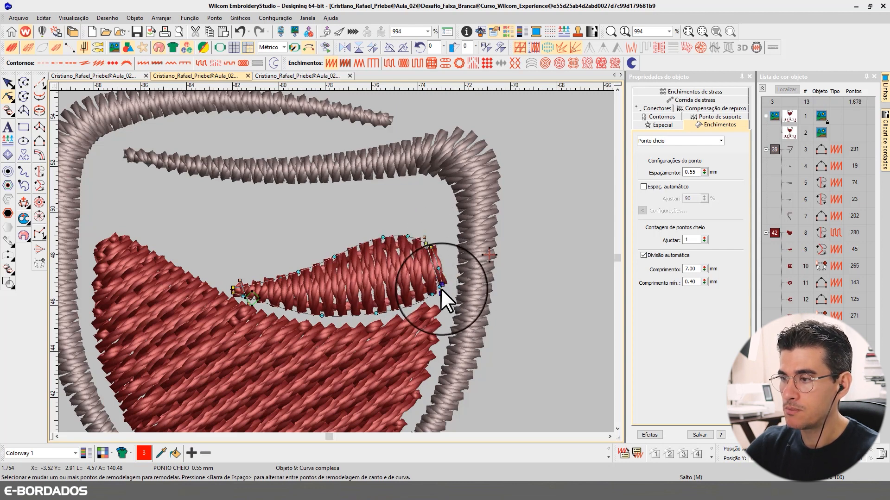
left_click_drag(426, 244, 423, 242)
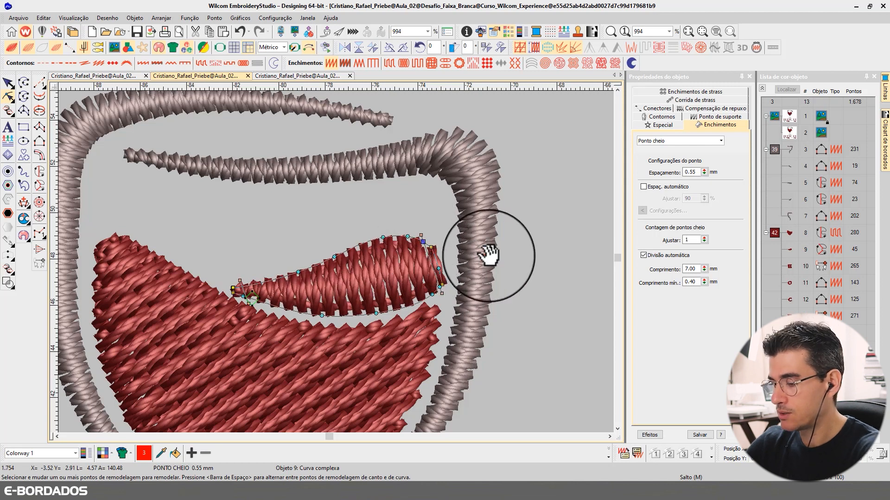
left_click_drag(488, 255, 489, 255)
left_click_drag(422, 235, 423, 234)
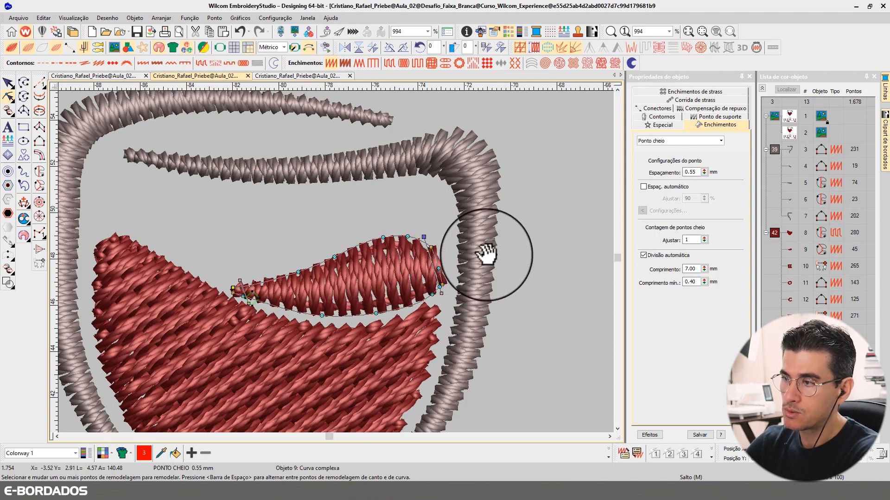
- Reposition the upper wine wave's right and left stitch control markers outside its tips and finish reshaping it
left_click_drag(487, 255, 490, 248)
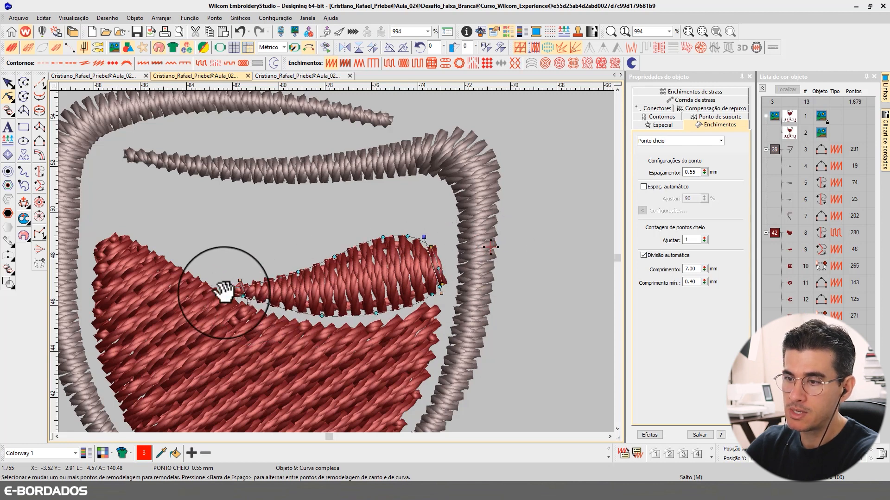
left_click_drag(224, 292, 271, 302)
left_click(7, 83)
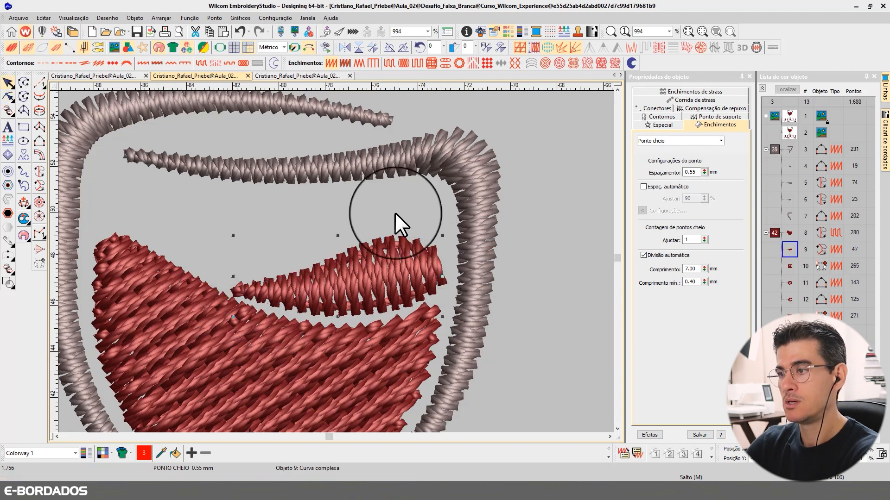
scroll(338, 273, "down", 5)
left_click(410, 257)
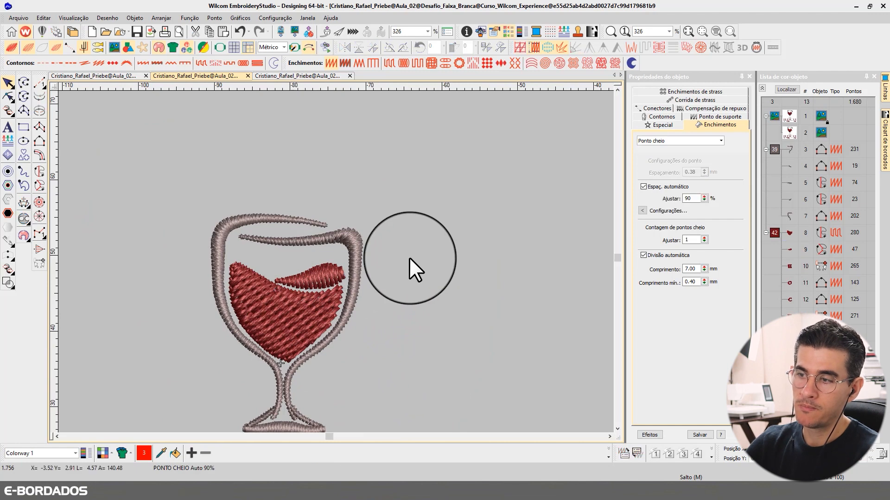
- Examine the upper wave's stitches and control points up close against the main wine fill
key("b")
left_click_drag(183, 228, 390, 344)
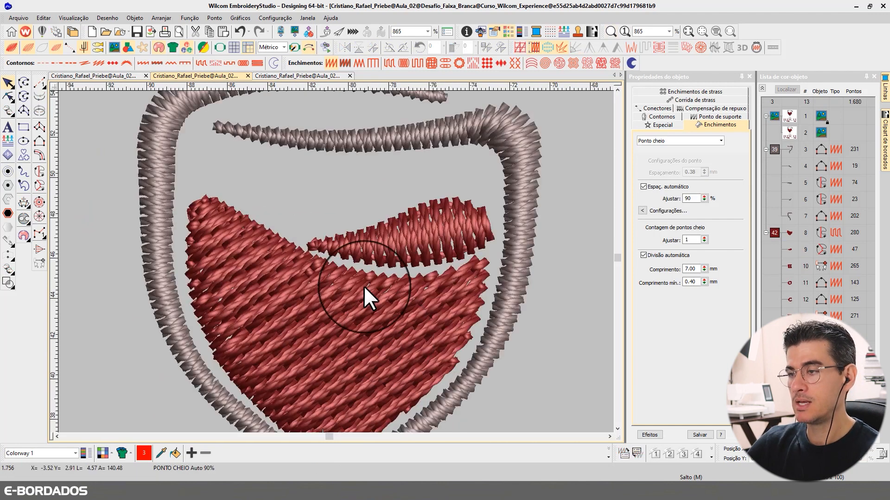
left_click(395, 242)
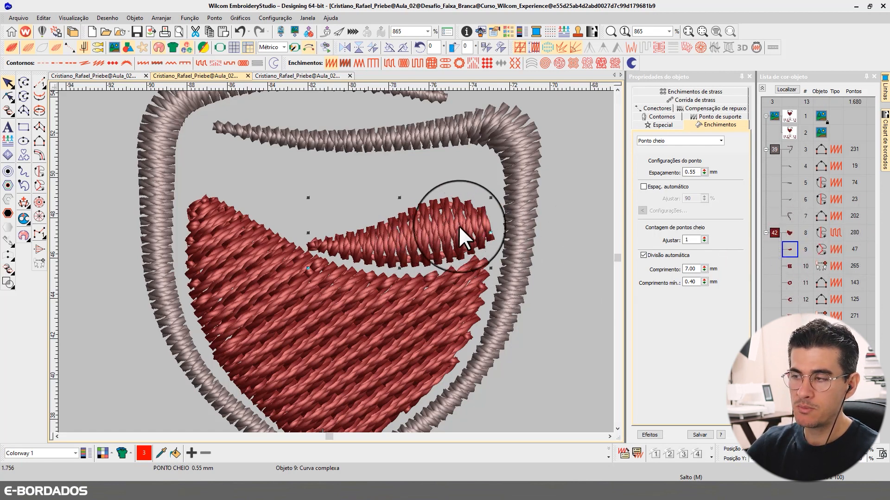
left_click(9, 95)
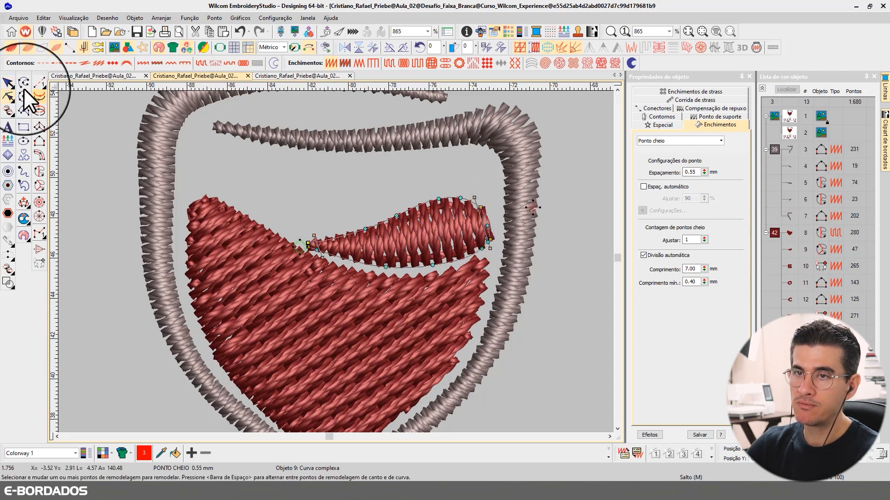
left_click(8, 82)
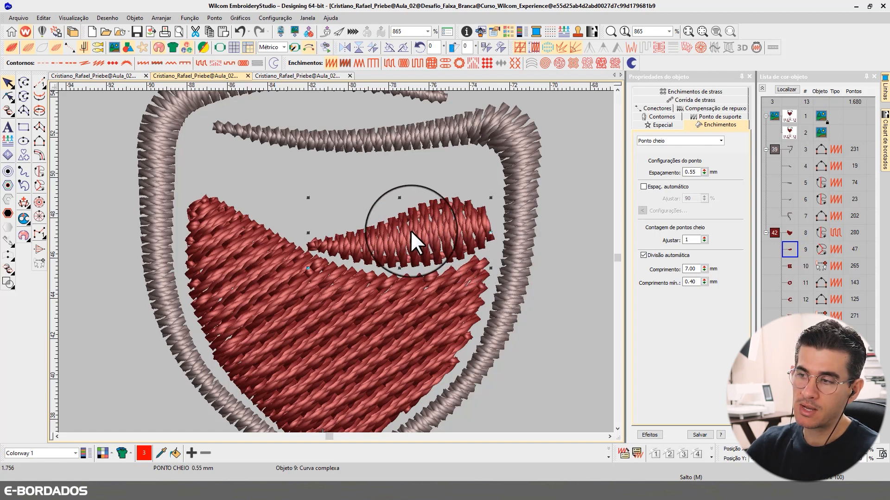
scroll(335, 260, "down", 2)
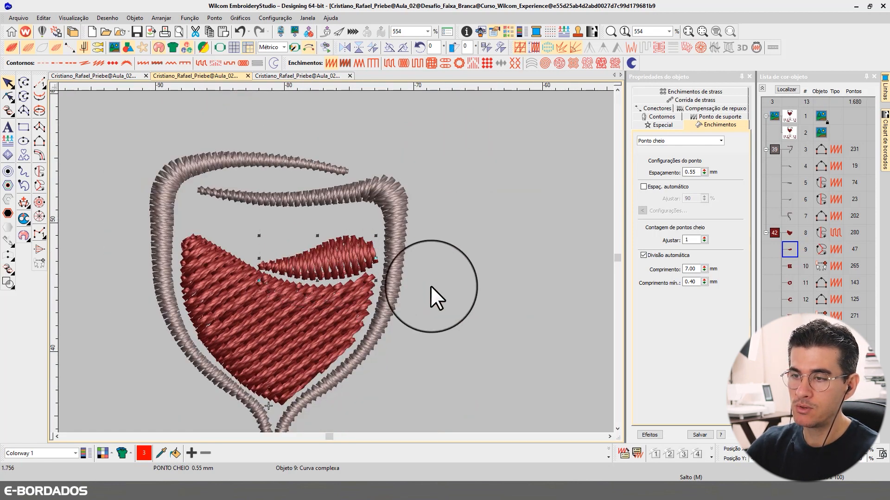
- Select the main wine fill and compare its realistic thread rendering with its plain stitch lines
scroll(246, 264, "down", 1)
left_click(214, 275)
key("t")
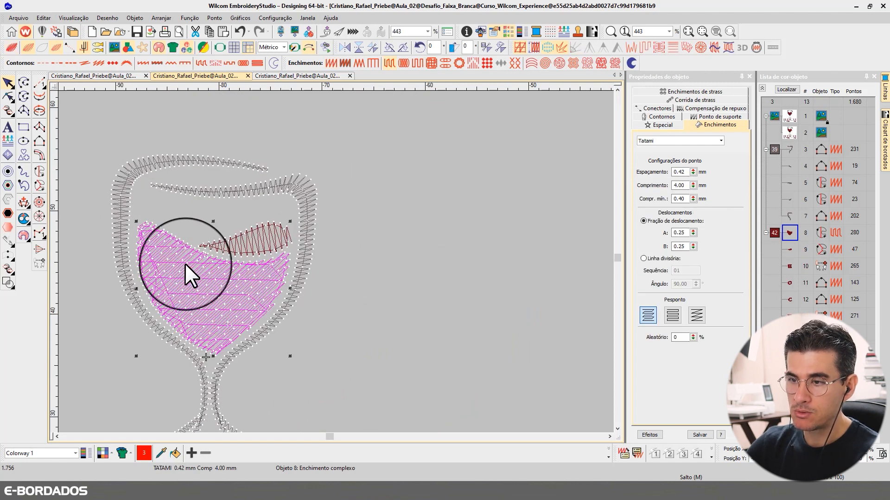
key("t")
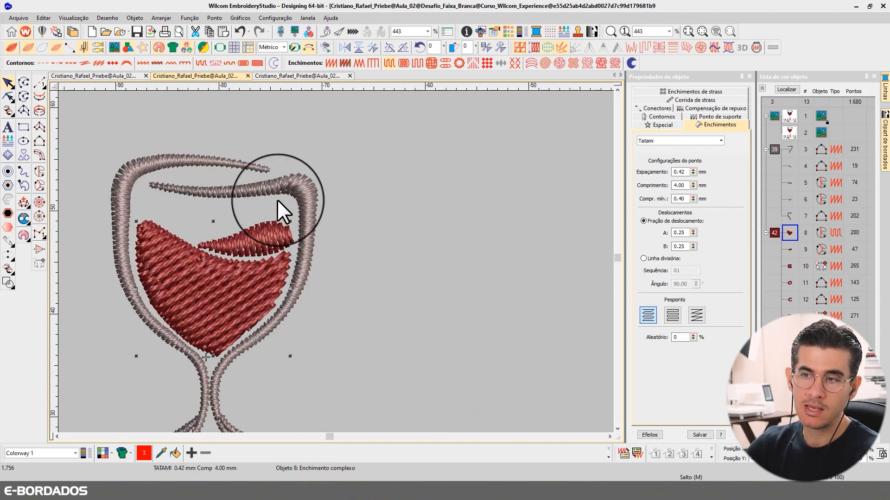
key("t")
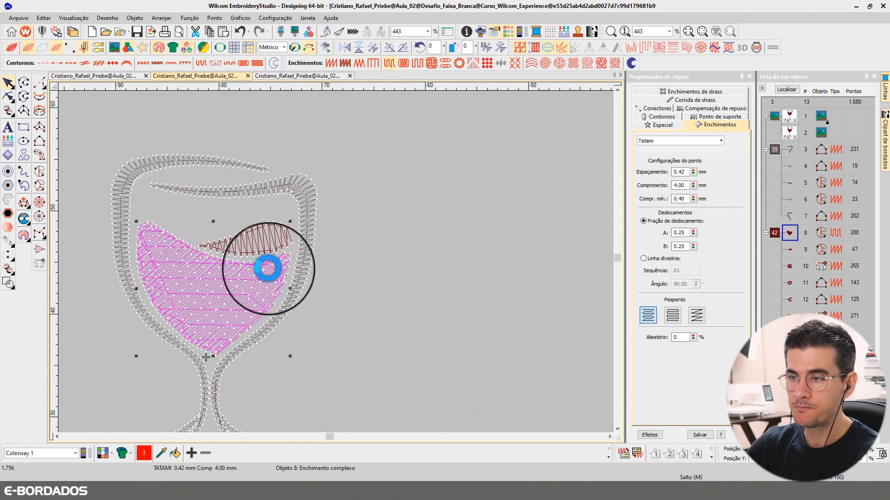
- Measure a satin stitch near the narrow right tip of the glass's upper rim outline
left_click(169, 188)
left_click(126, 176)
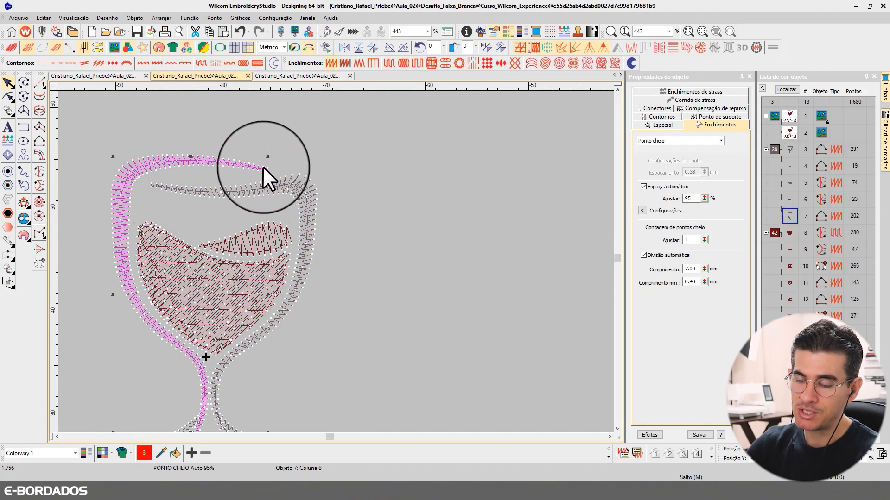
scroll(206, 130, "up", 4)
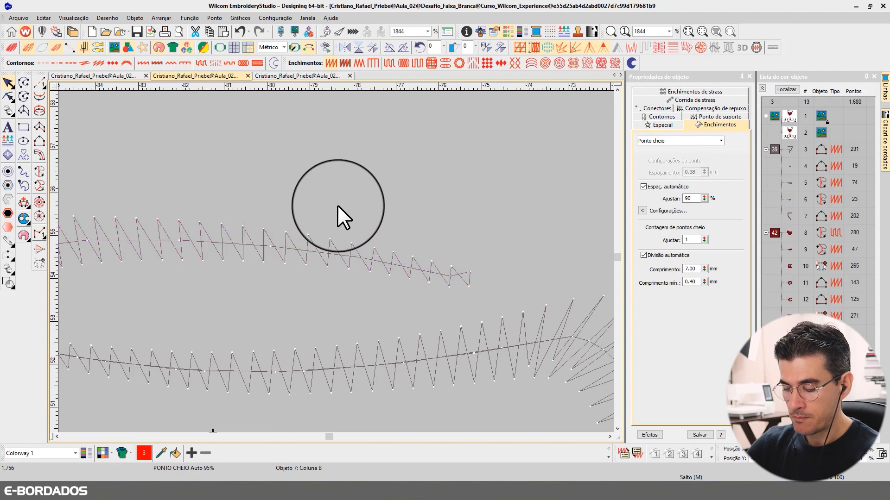
key("Escape")
key("m")
left_click(428, 280)
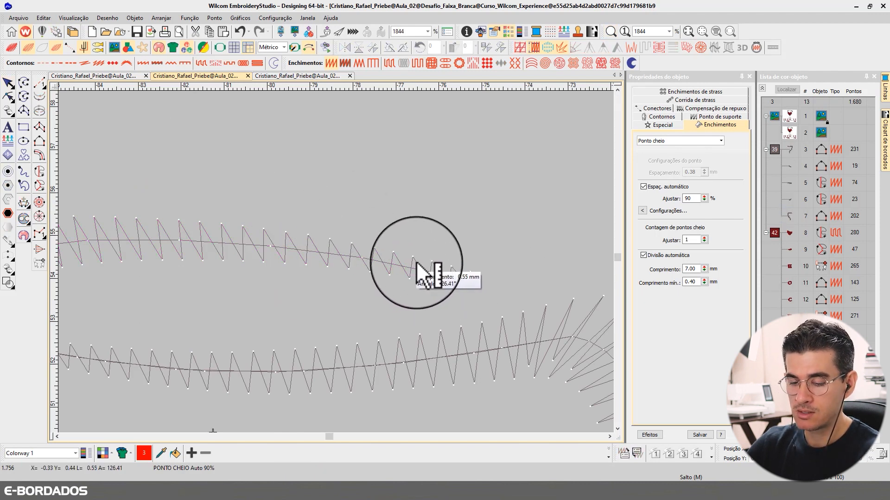
- Set pull compensation to 0.30 mm for the glass's left and right outlines and both slanted foot strokes
key("1")
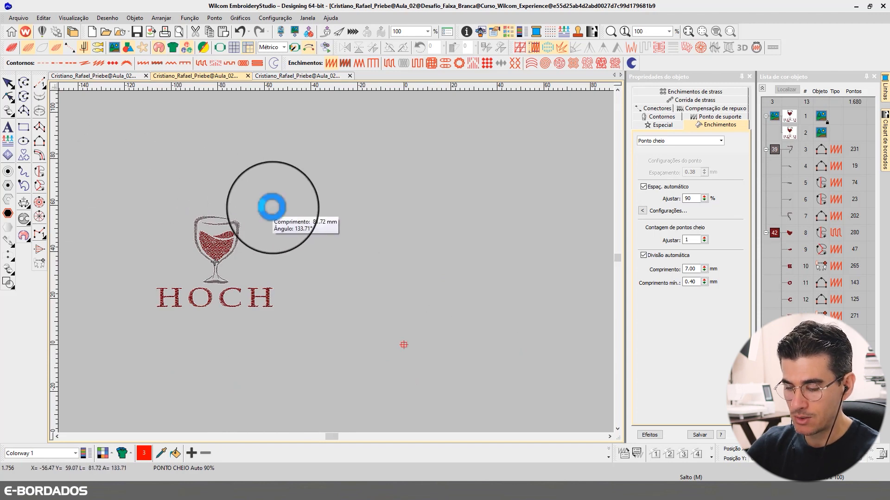
key("b")
left_click_drag(175, 205, 273, 284)
left_click(8, 84)
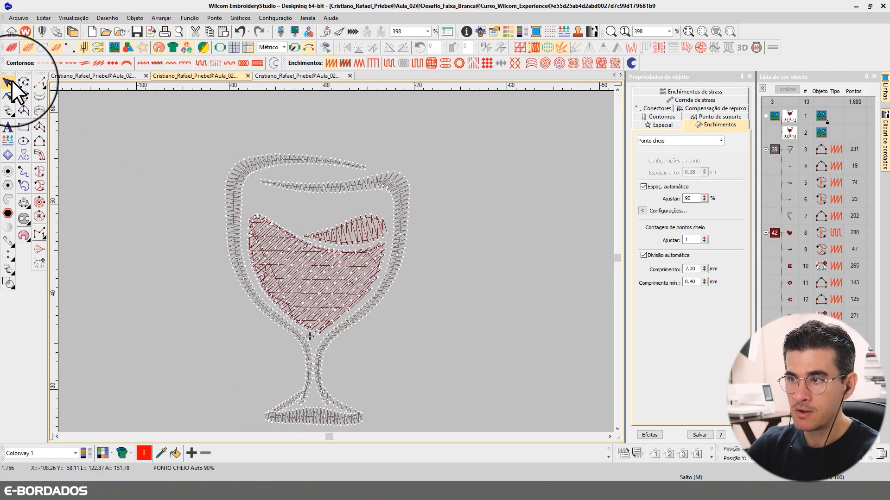
left_click(296, 163)
left_click(376, 182, "ctrl")
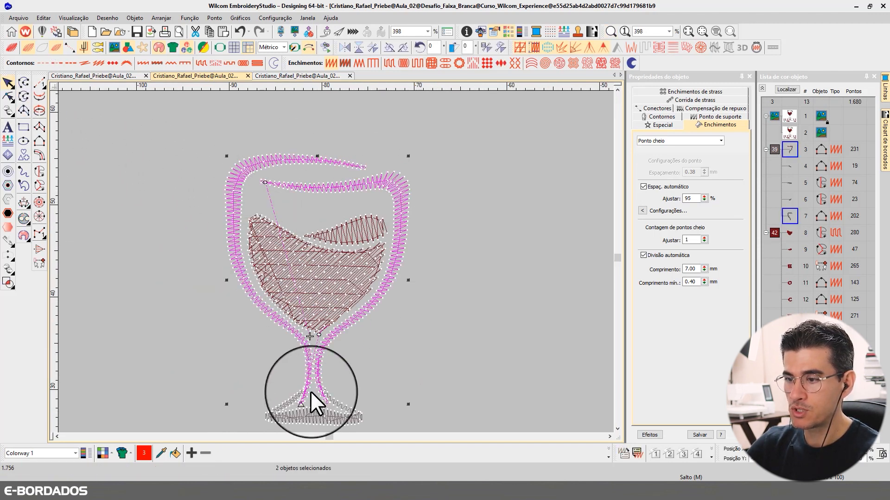
left_click(297, 399, "ctrl")
left_click(332, 401, "ctrl")
left_click(695, 109)
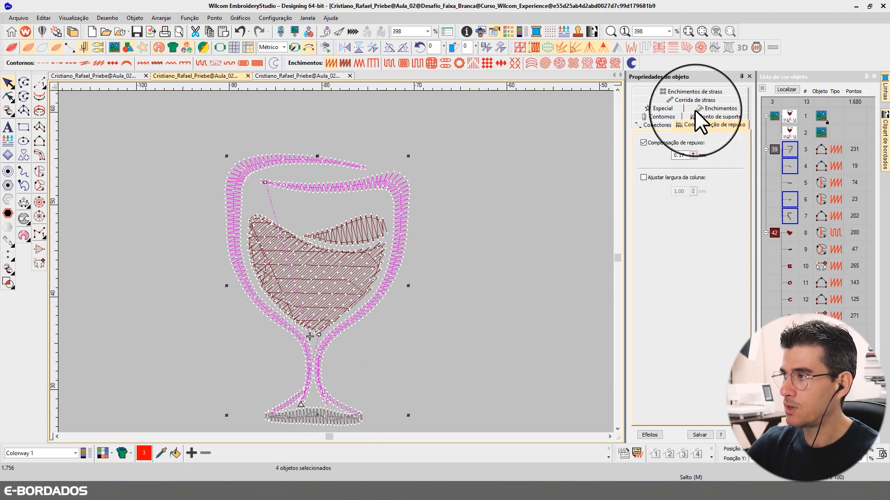
left_click_drag(681, 156, 692, 157)
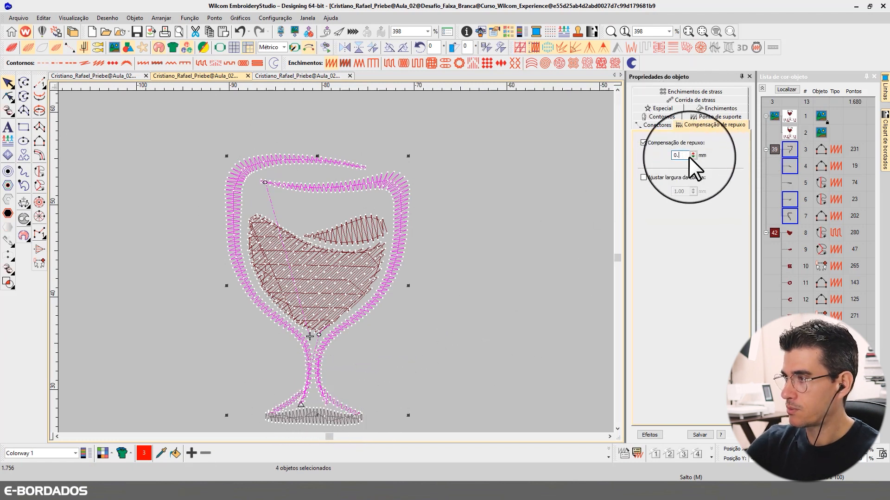
key("Return")
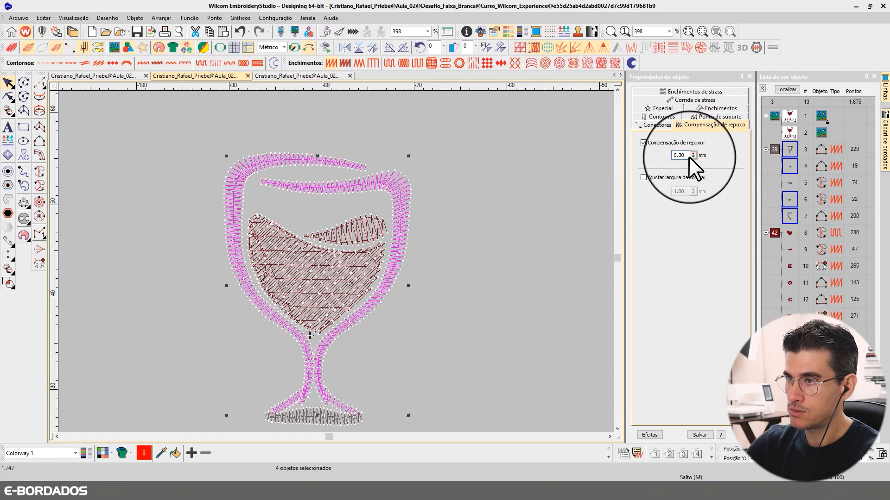
- Measure the stitch width near the upper rim's tapered tip with the increased pull compensation applied
key("b")
left_click_drag(297, 137, 404, 209)
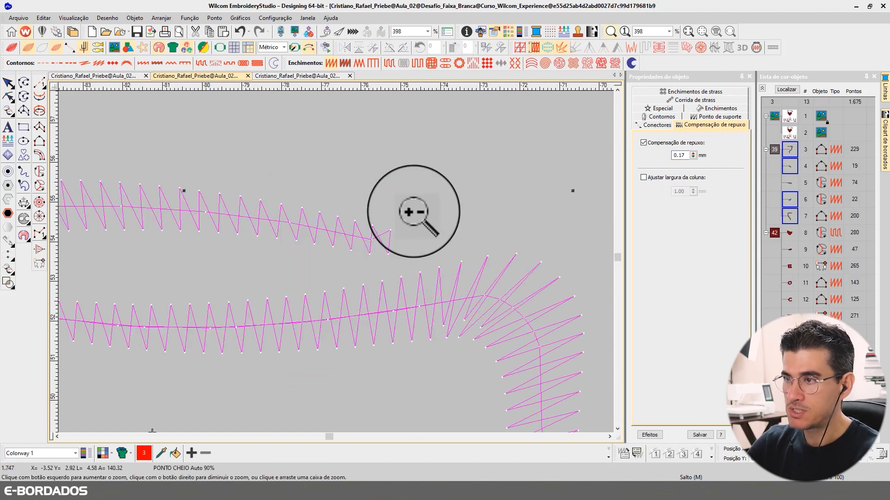
key("Escape")
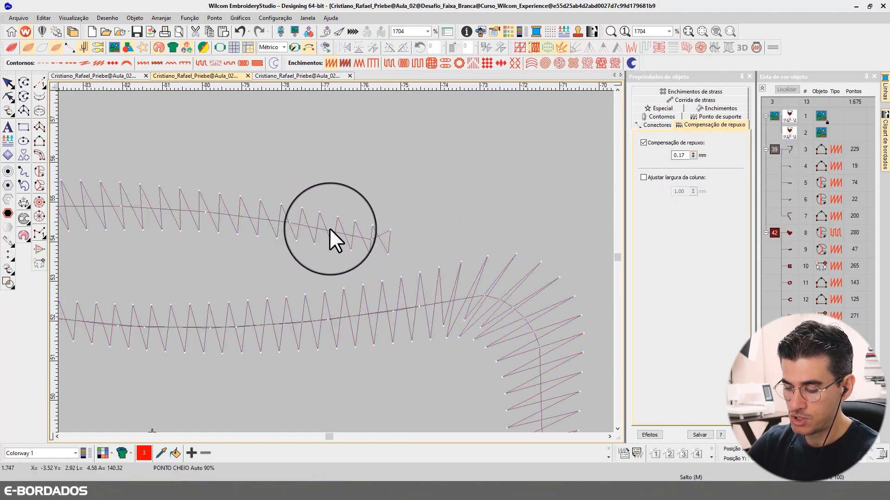
key("m")
left_click(301, 208)
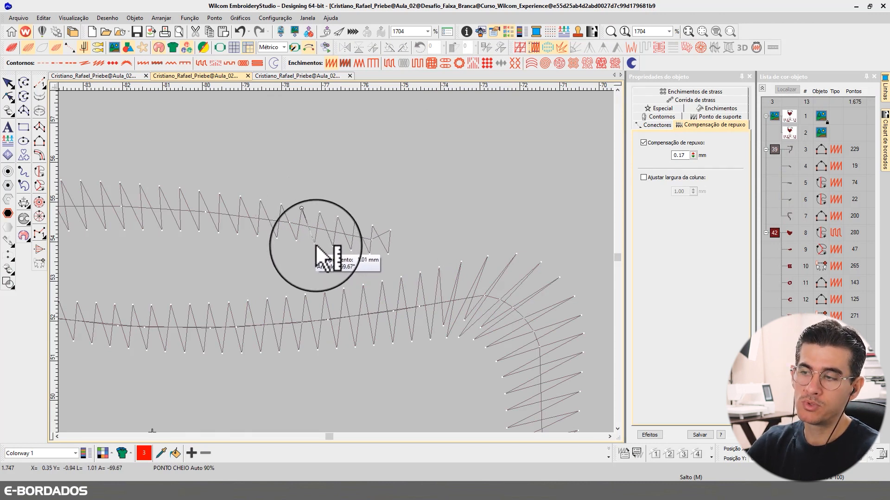
left_click(316, 245)
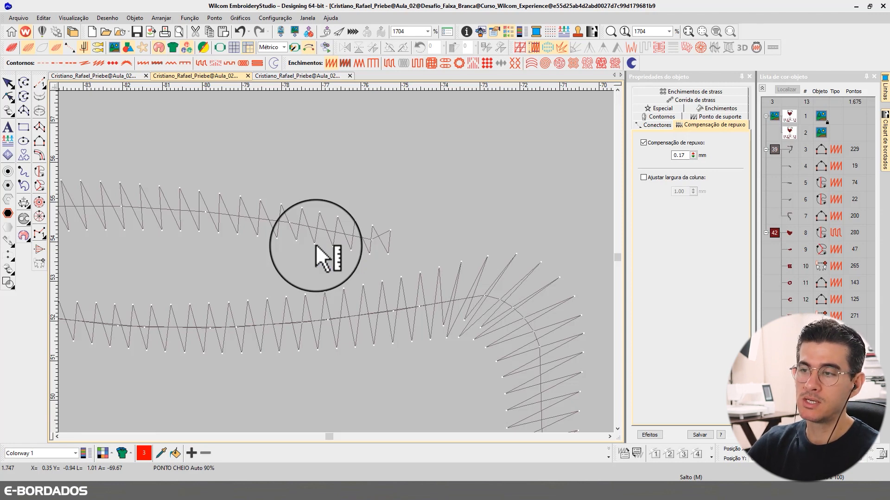
- Examine the glass rim outlines in both stitch-line and realistic renderings, then select the left outline
left_click(8, 83)
scroll(338, 262, "down", 5)
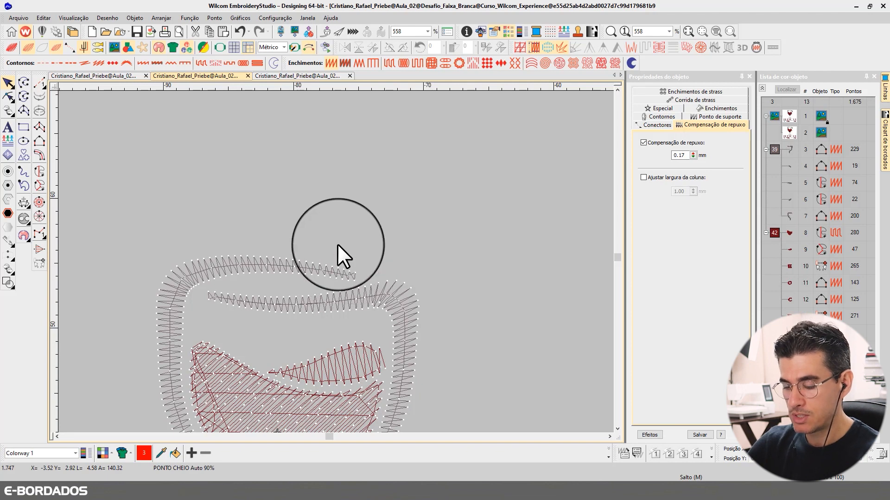
scroll(337, 263, "down", 2)
scroll(335, 262, "up", 3)
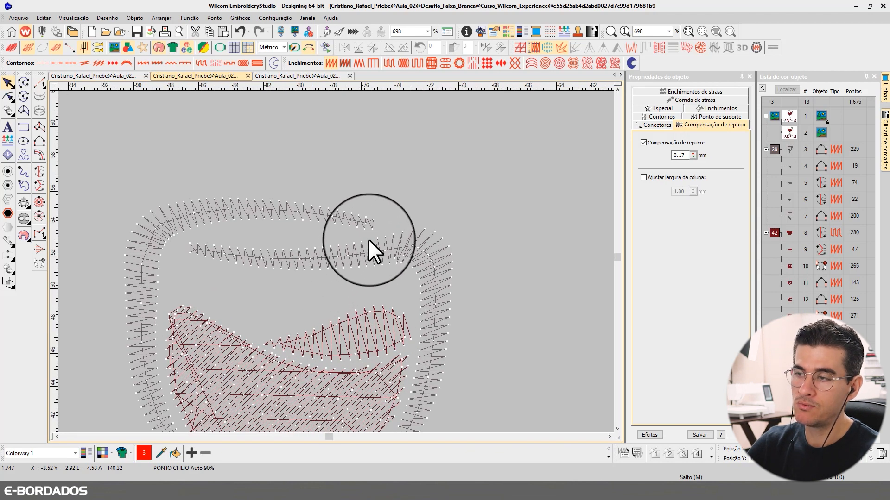
key("t")
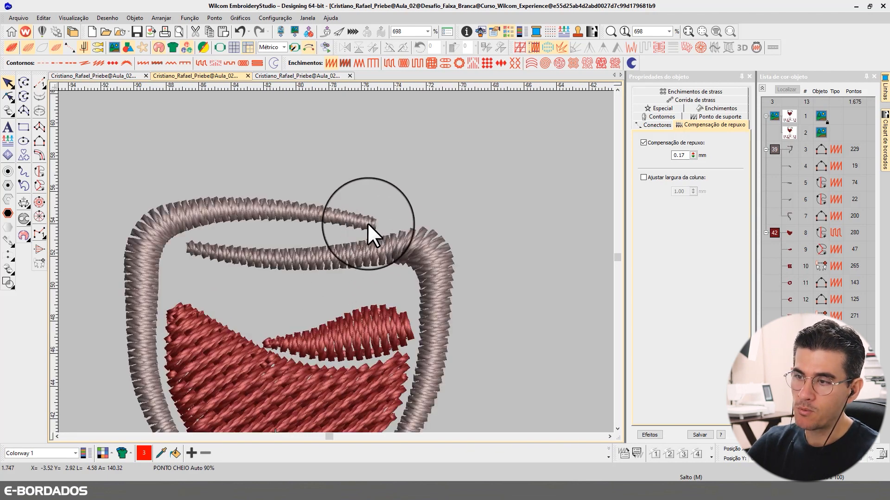
key("t")
left_click(369, 225)
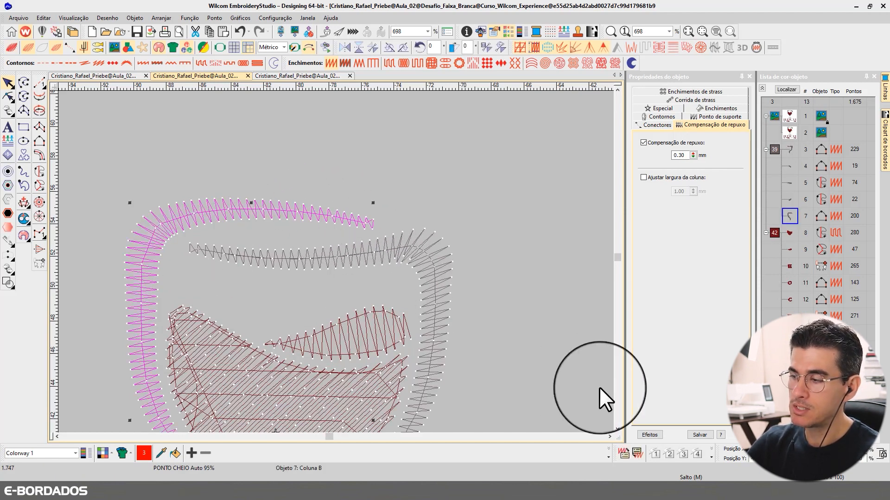
- Examine how the outlines meet around the glass's stem and foot in both stitch renderings
key("t")
left_click(618, 430)
left_click_drag(618, 430, 618, 430)
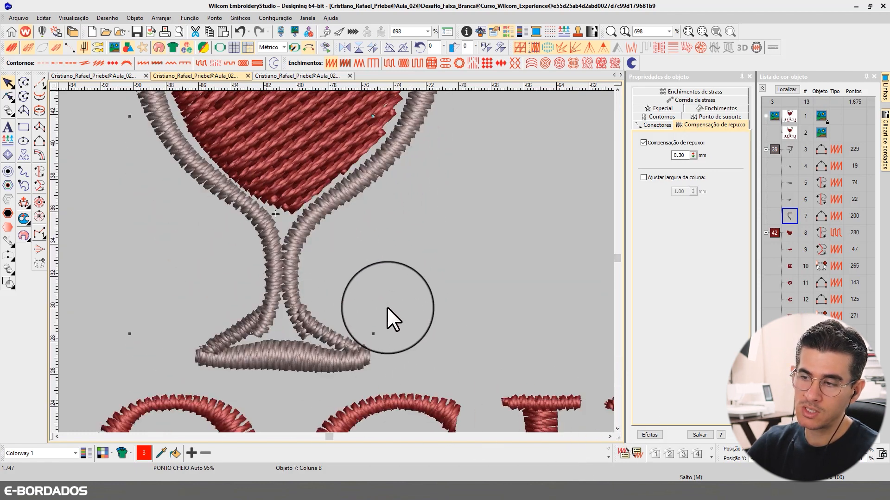
left_click(411, 300)
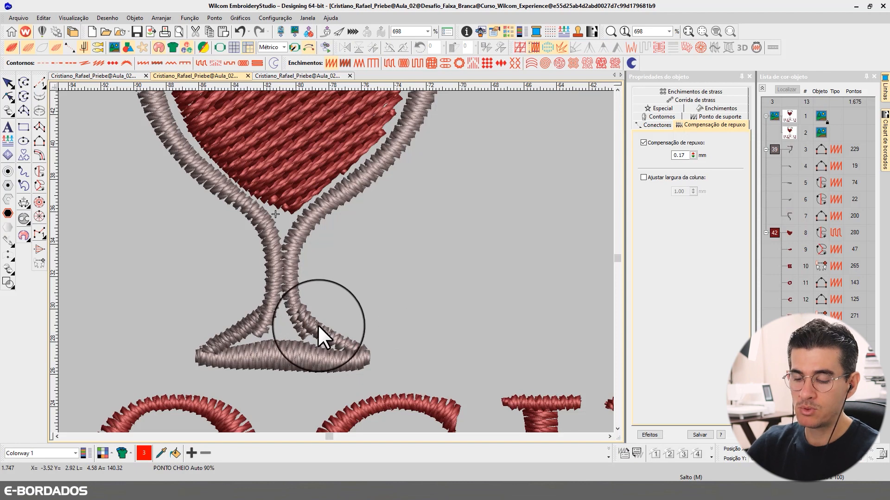
key("t")
key("t")
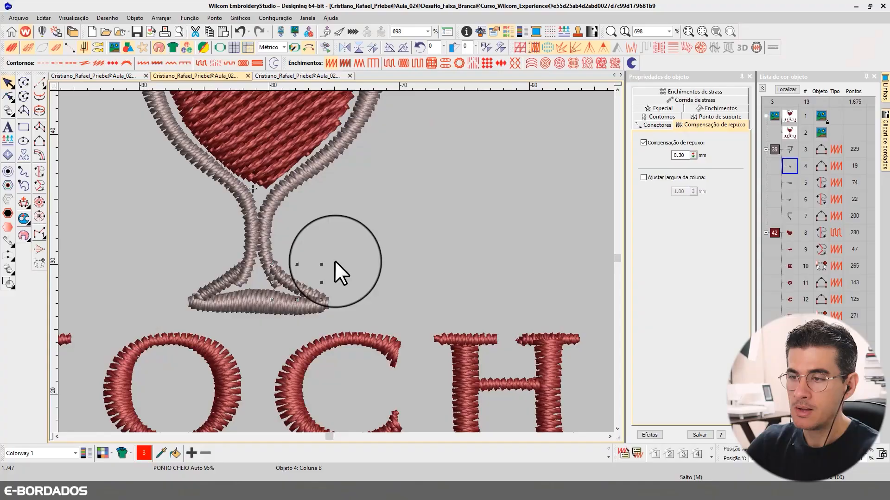
- Move the right slanted stroke of the glass foot slightly upward and outward from the stem's lower end
left_click(309, 258)
scroll(337, 252, "down", 3)
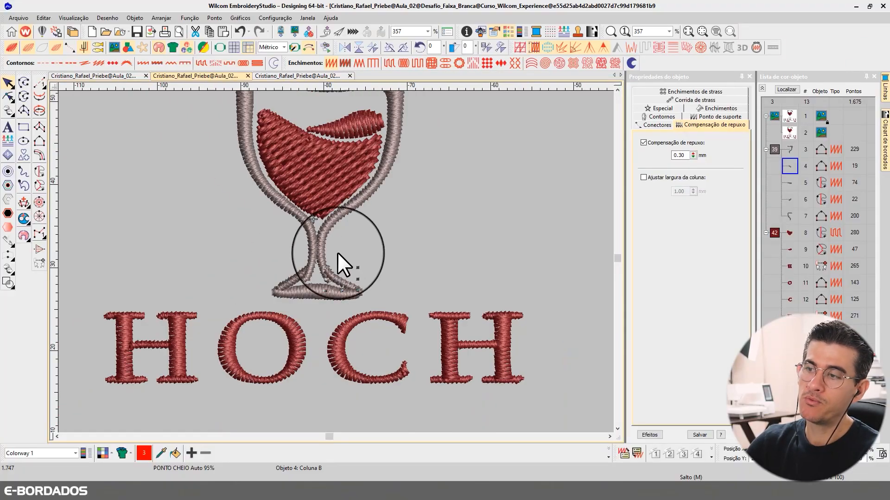
scroll(332, 266, "up", 3)
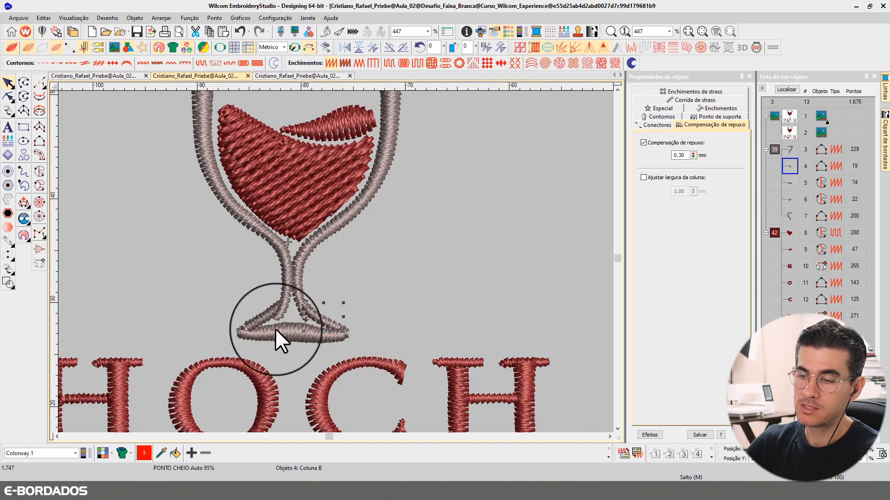
scroll(297, 322, "up", 2)
left_click_drag(371, 253, 376, 245)
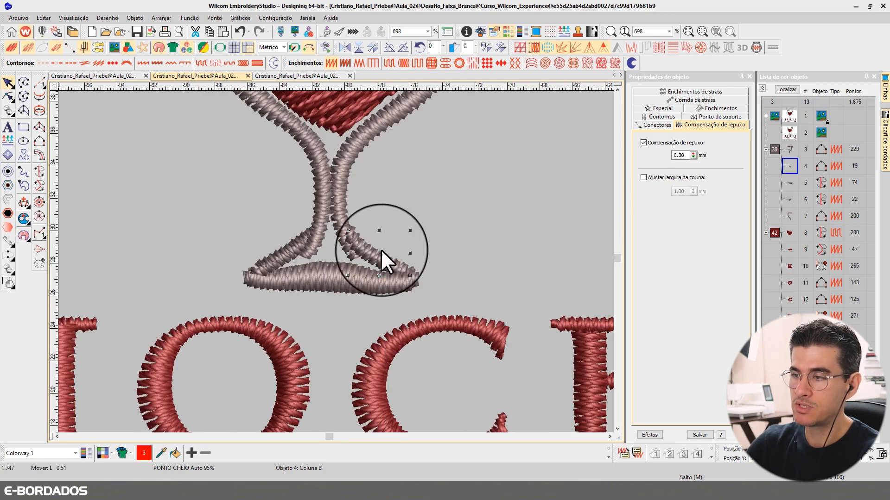
left_click_drag(415, 271, 386, 252)
left_click(432, 246)
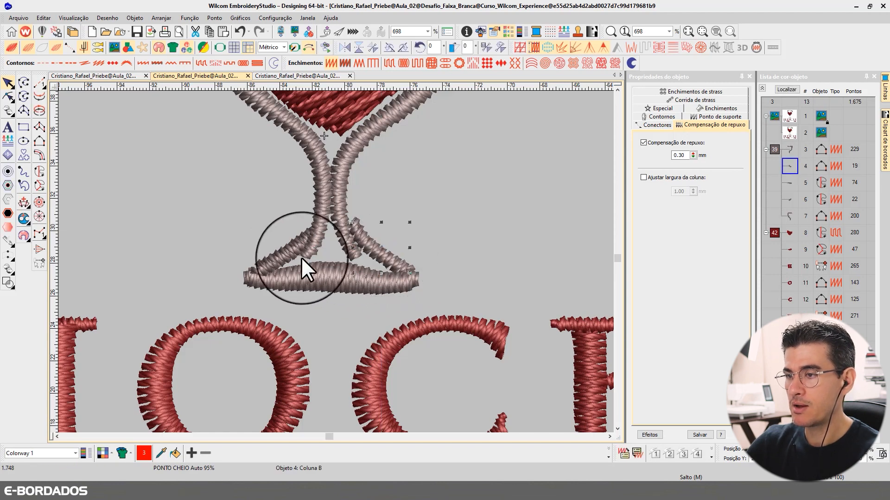
left_click(294, 253)
left_click(278, 252)
left_click(279, 252)
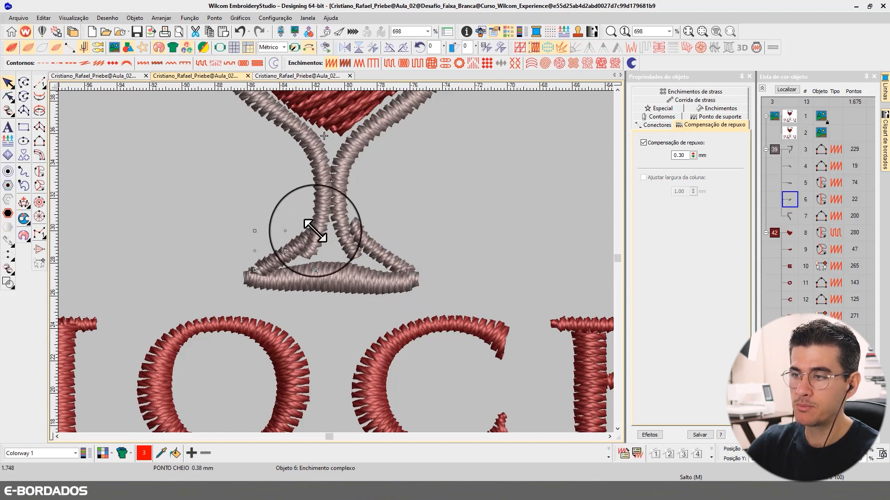
left_click_drag(316, 231, 290, 247)
left_click(296, 248)
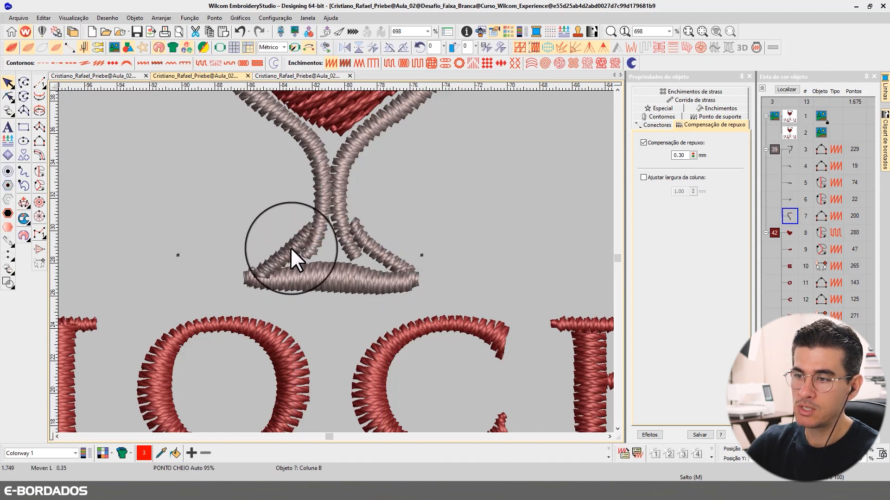
key("ctrl+z")
key("Escape")
- Move the left slanted stroke of the glass foot slightly upward and outward from the stem's lower end, mirroring the right stroke, and deselect it
left_click(279, 253)
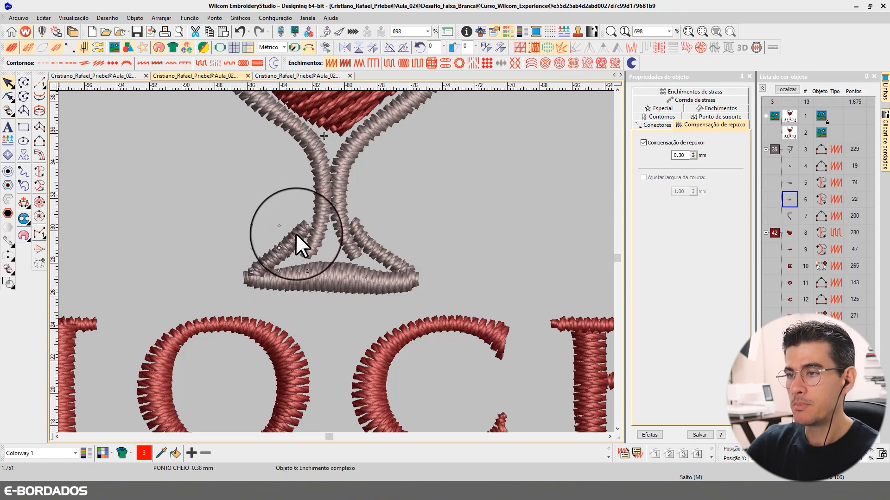
mouse_move(306, 223)
left_mouse_down()
mouse_move(319, 225)
mouse_move(307, 230)
left_mouse_up()
key("ctrl+z")
left_click(282, 243)
left_click(389, 220)
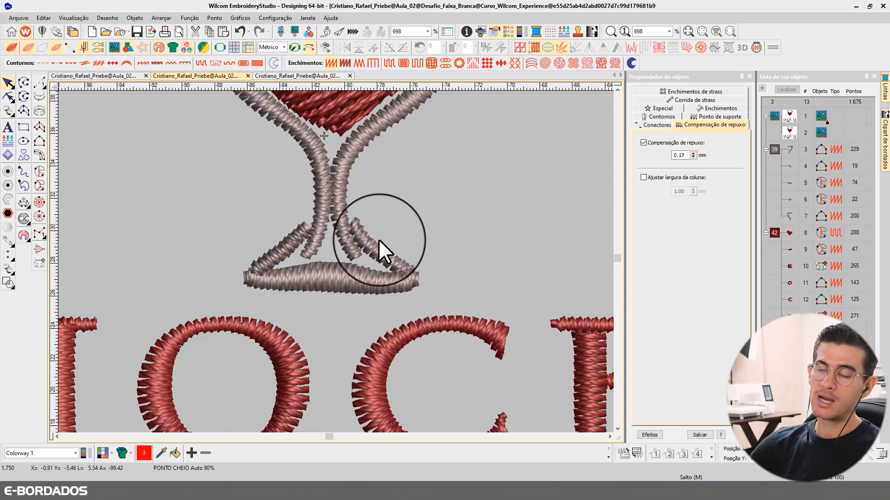
scroll(335, 262, "down", 2)
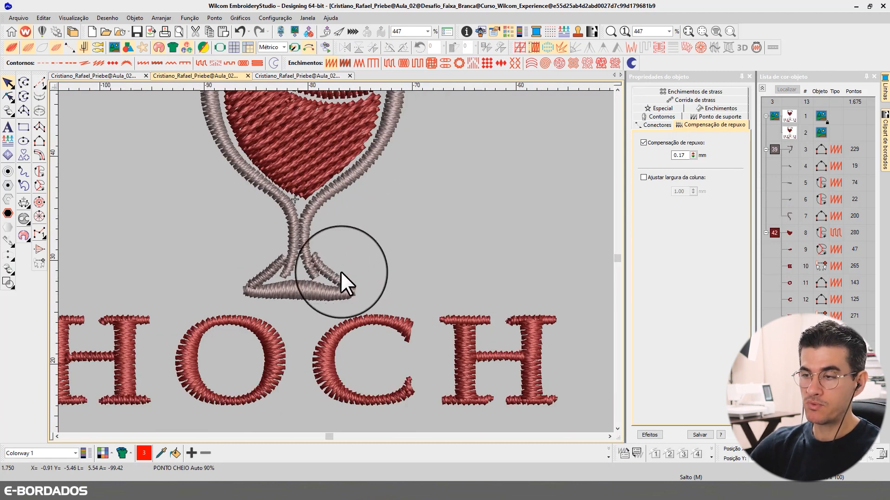
scroll(338, 264, "down", 1)
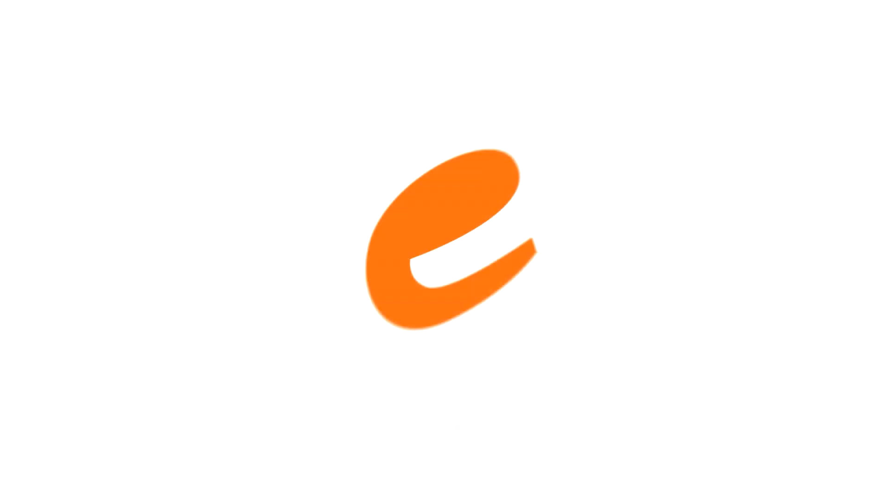